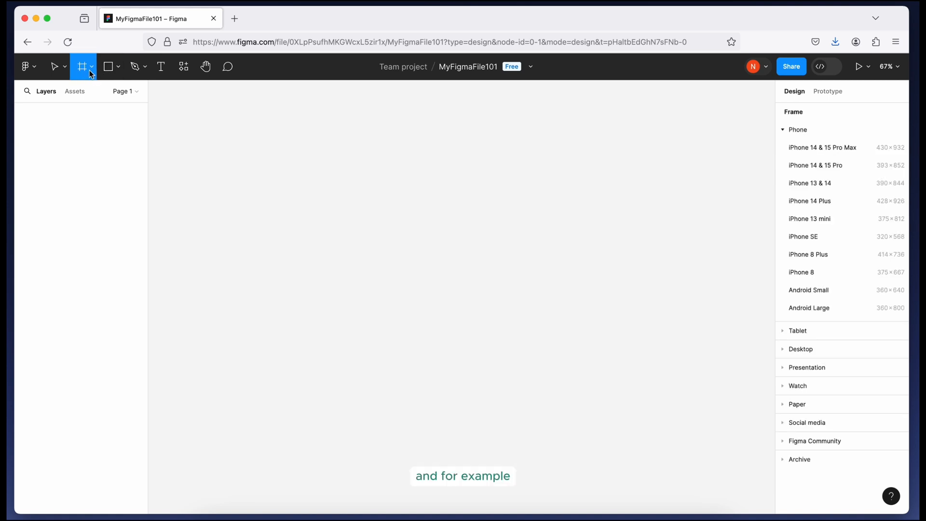
- Add a Facebook cover frame to the canvas from the social media frame presets
left_click(92, 71)
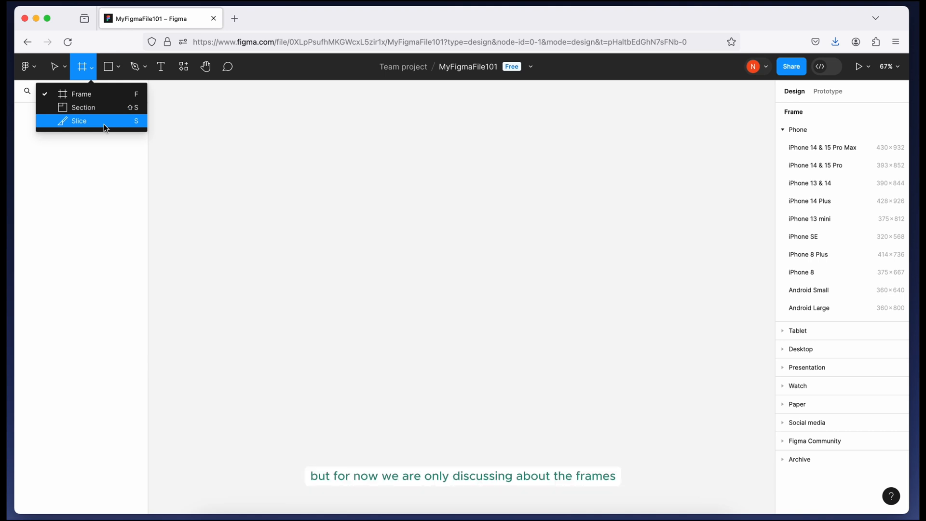
left_click(100, 96)
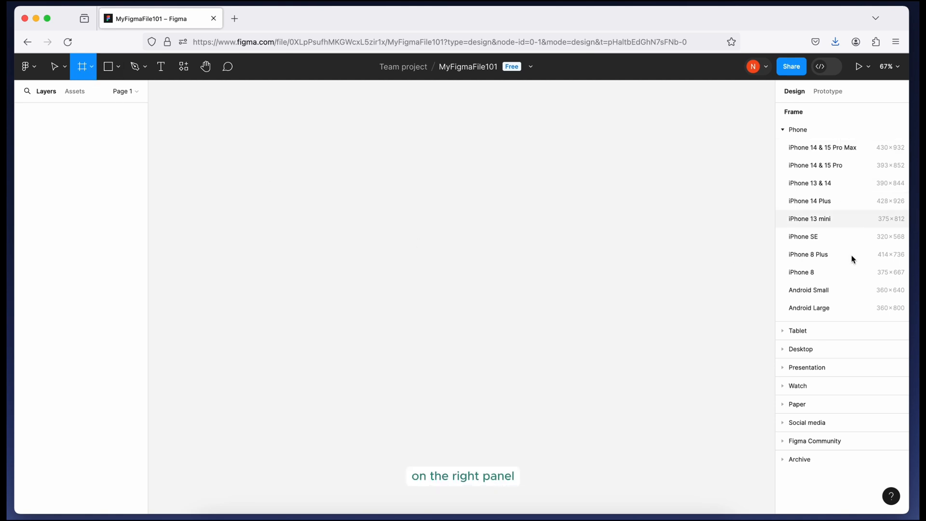
left_click(792, 131)
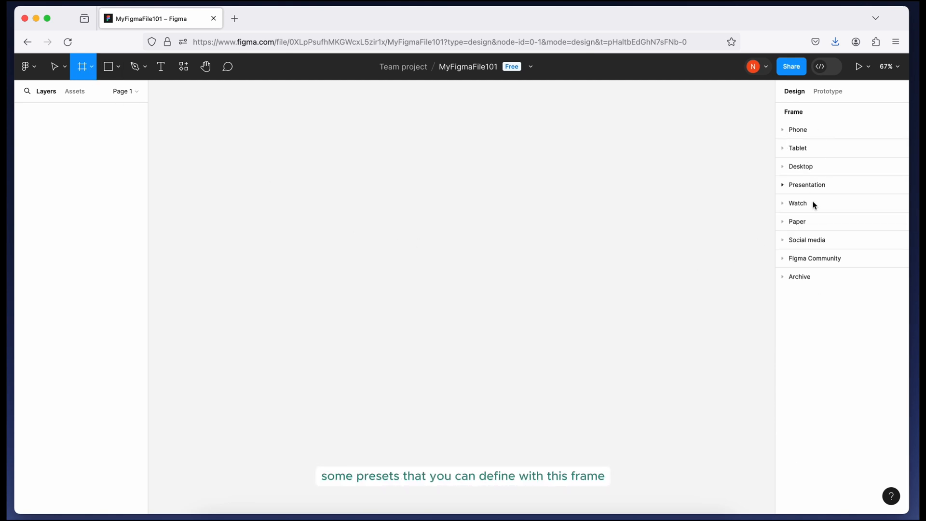
left_click(788, 240)
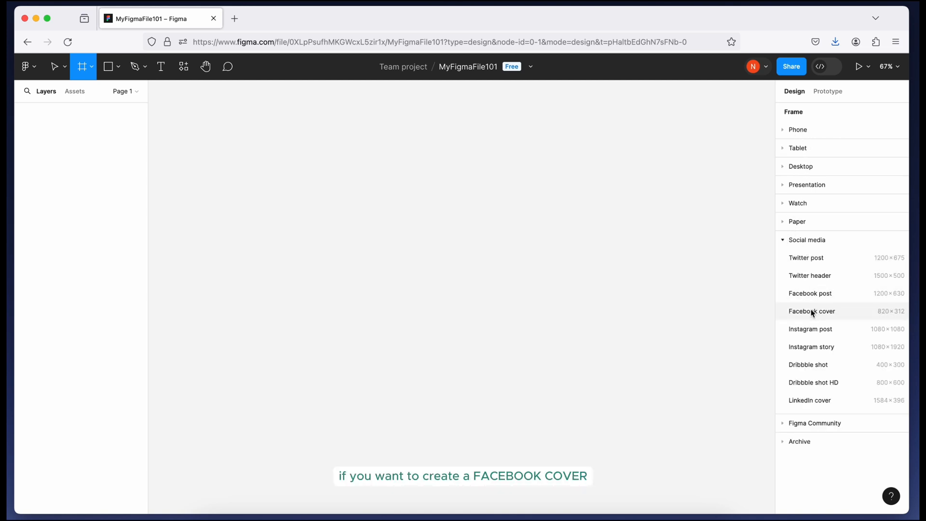
left_click(826, 312)
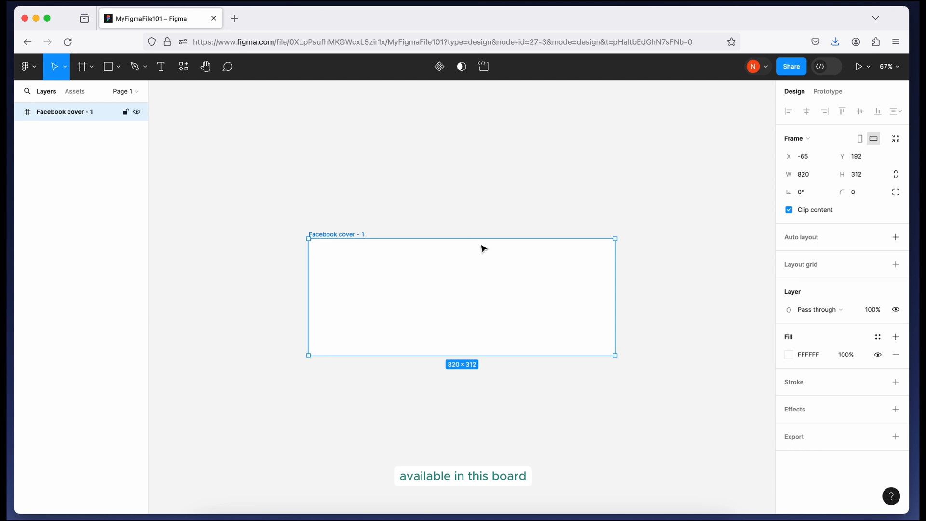
- Delete the Facebook cover frame and add an iPhone 8 frame from the phone presets
key("Delete")
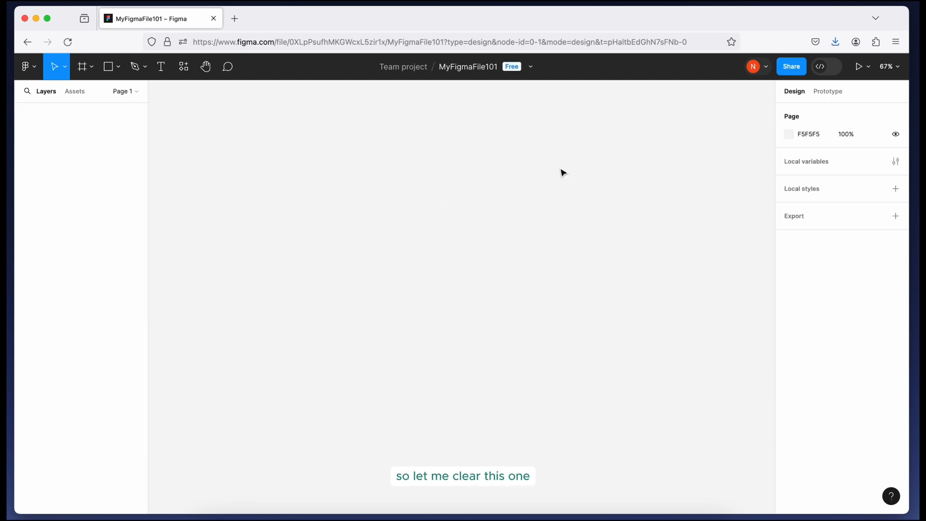
key("f")
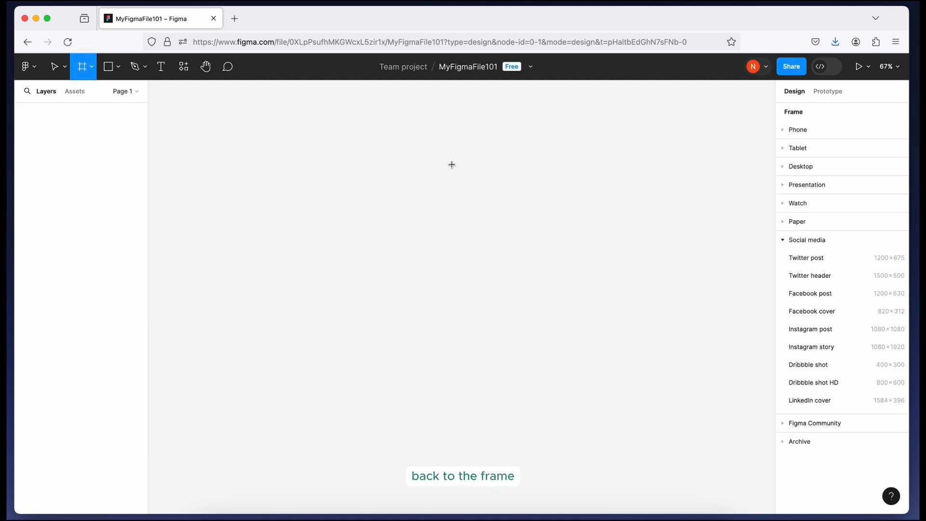
left_click(784, 240)
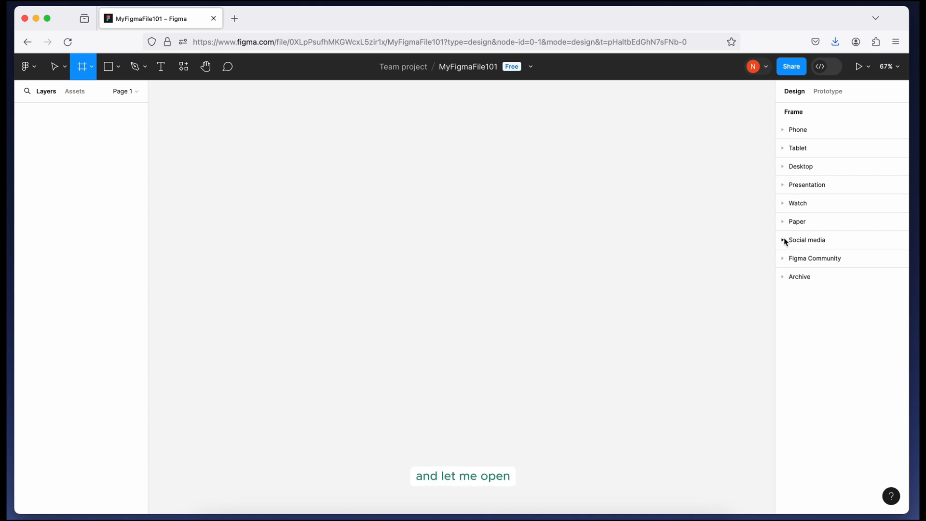
left_click(784, 130)
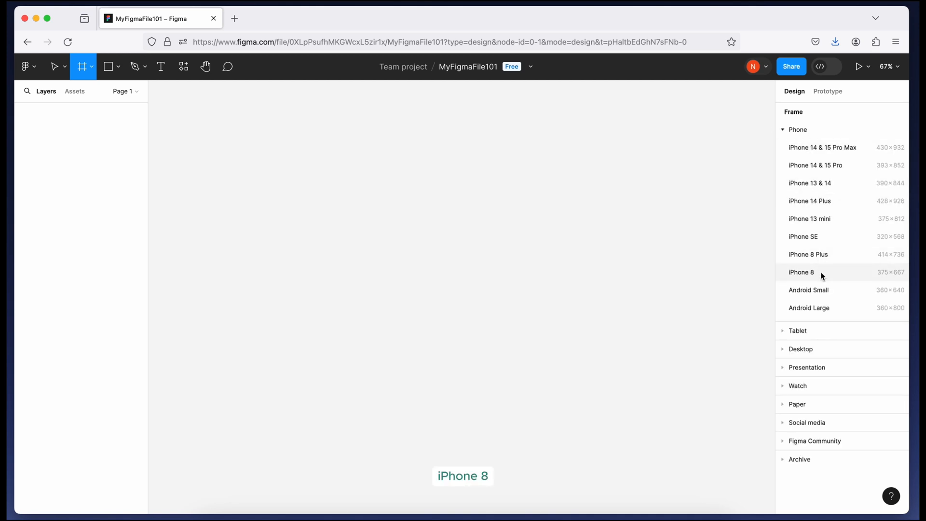
left_click(802, 273)
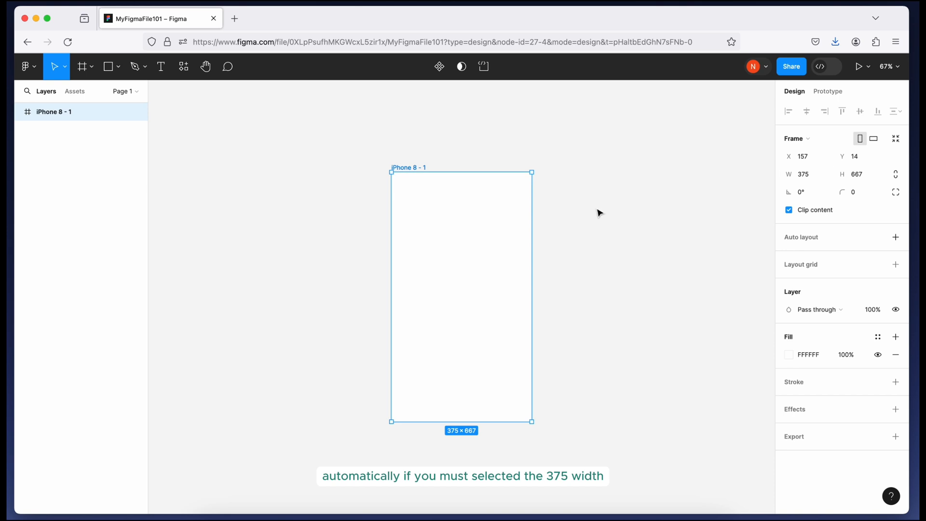
- Stretch the iPhone 8 frame to about 669 wide, and set its width back to 375
left_click_drag(532, 207, 641, 213)
left_click(806, 175)
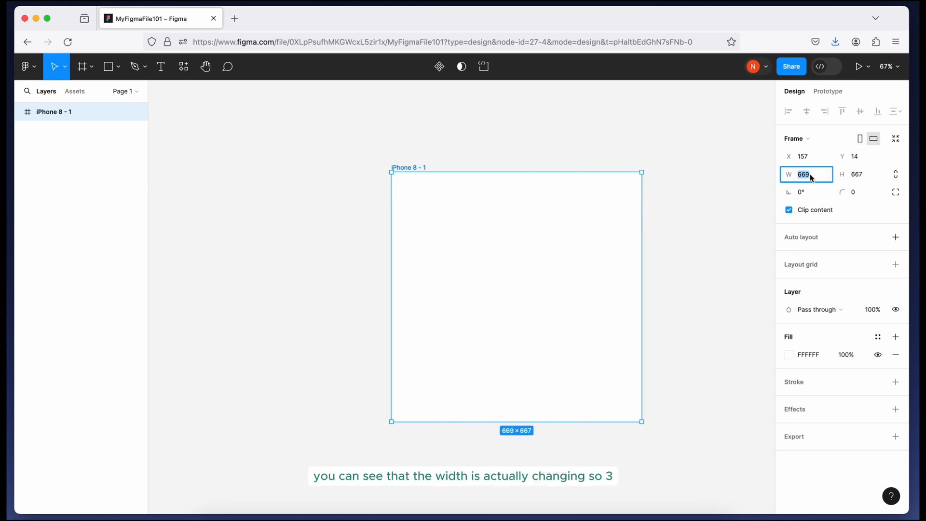
type("375")
key("Return")
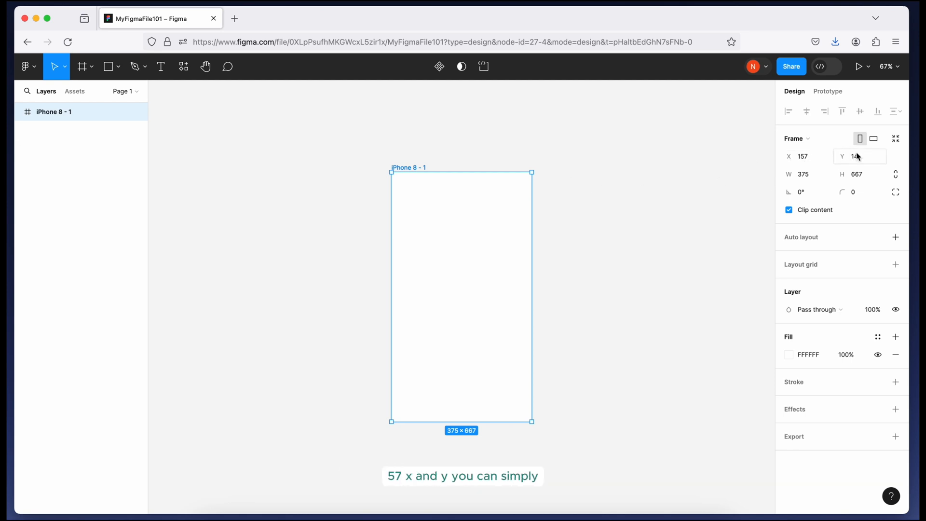
- Move the iPhone 8 frame to about X 432, Y 60, and reset its position to X 0, Y 0
left_click_drag(421, 170, 525, 184)
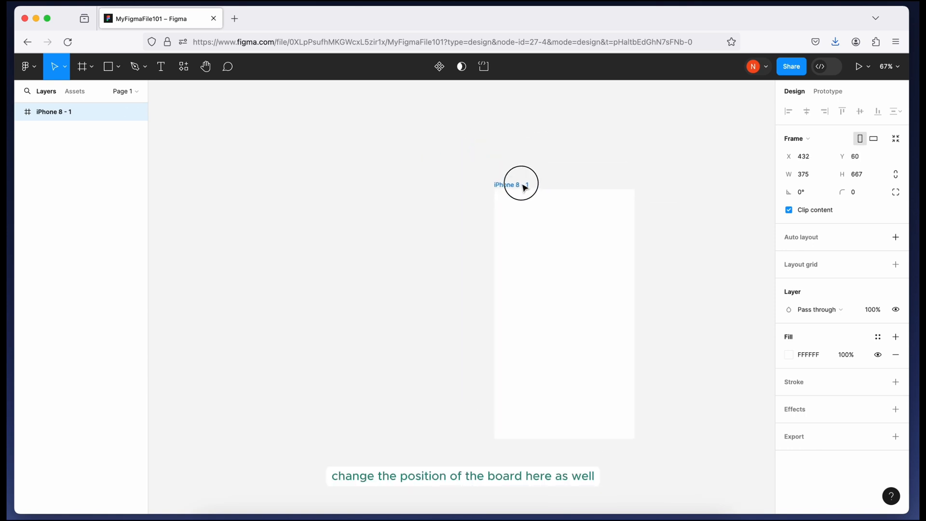
scroll(526, 182, "down", 3)
left_click(814, 163)
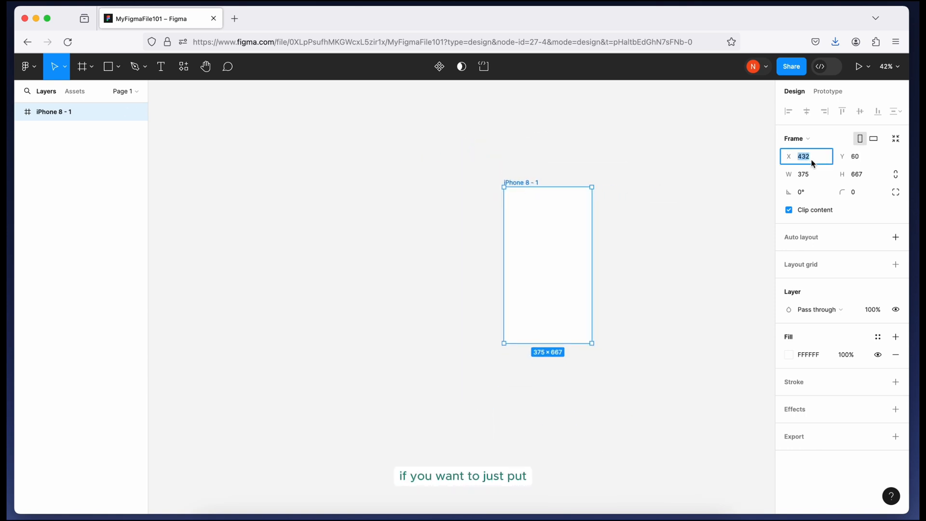
type("0")
key("Tab")
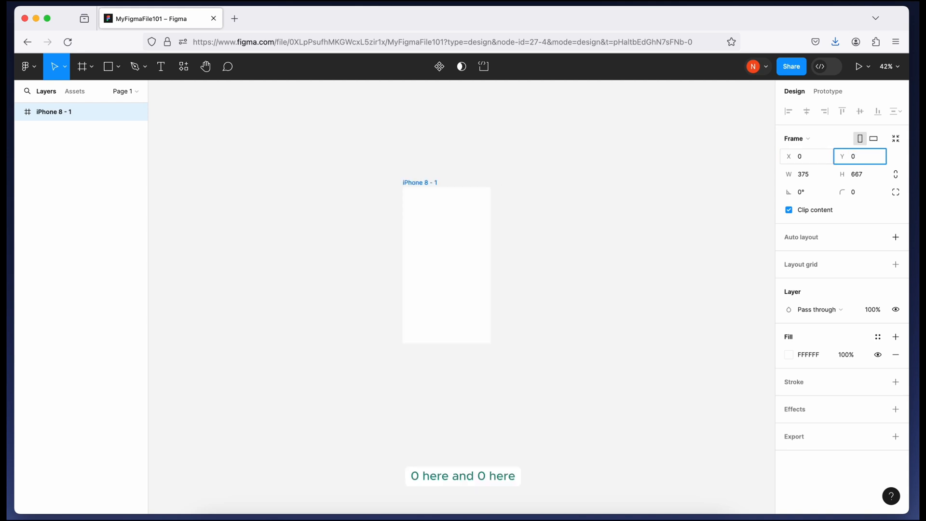
key("Tab")
scroll(541, 212, "up", 5)
scroll(541, 212, "left", 4)
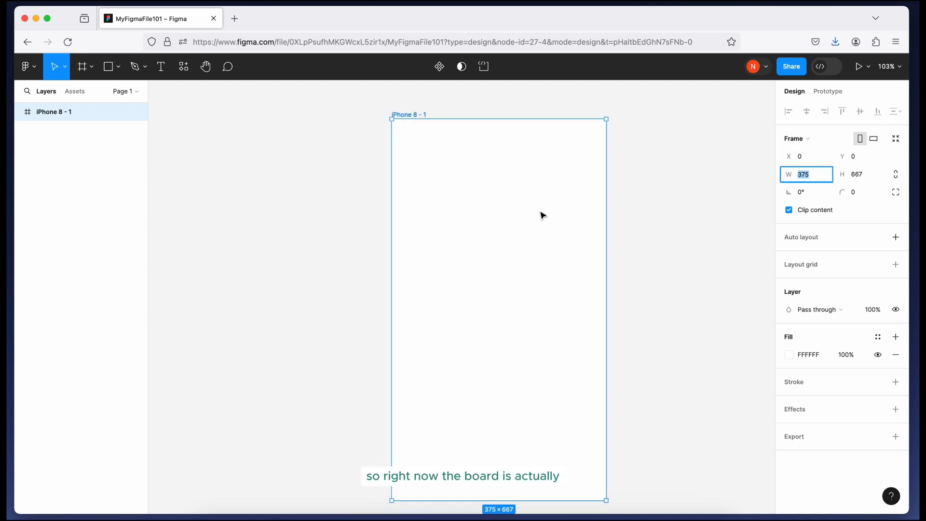
scroll(542, 215, "down", 5)
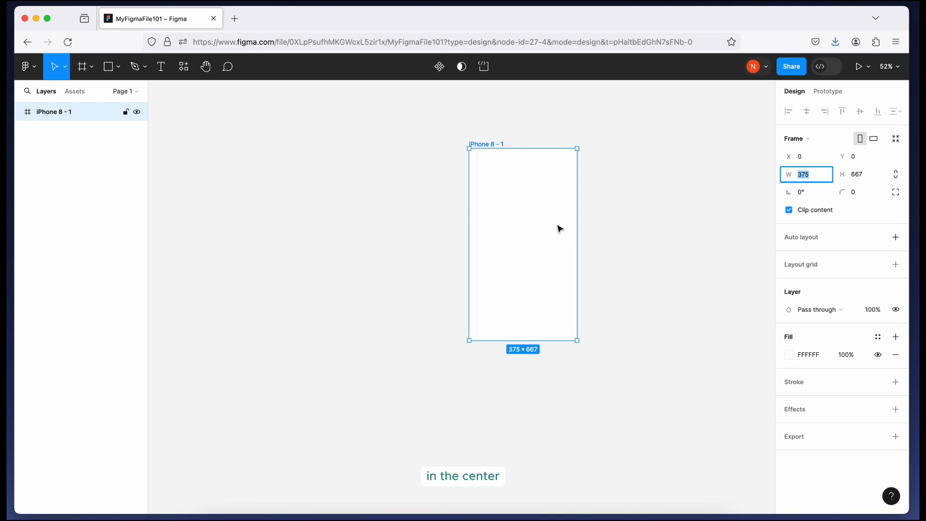
scroll(538, 216, "up", 3)
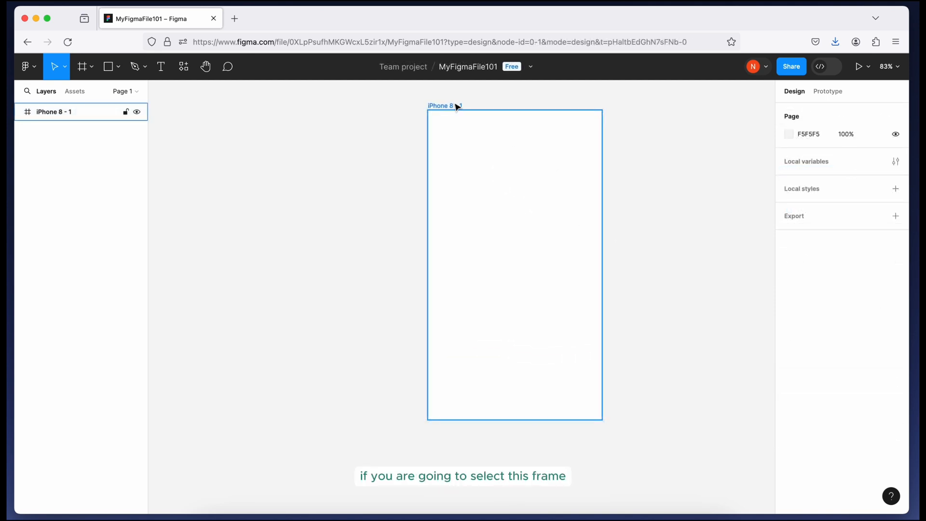
- Switch the iPhone 8 frame to landscape orientation and back to portrait
left_click(459, 107)
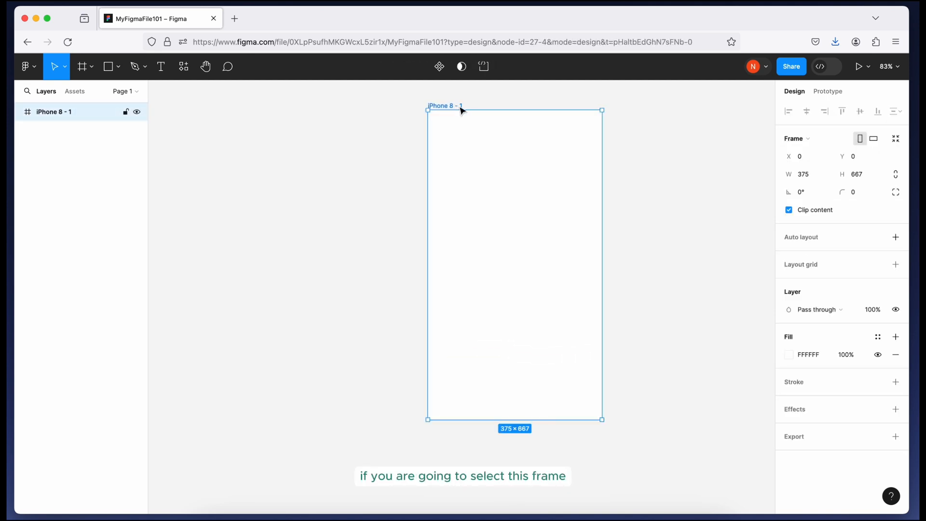
scroll(496, 176, "left", 5)
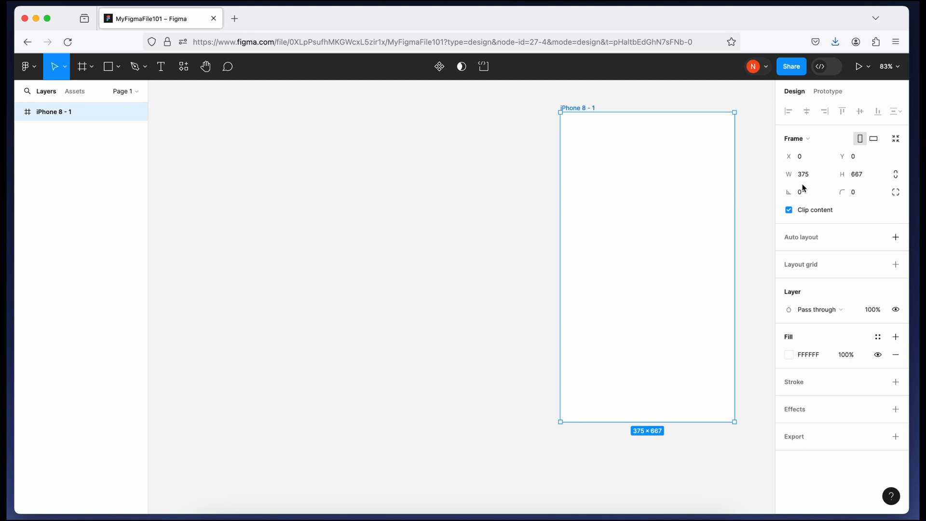
scroll(666, 197, "right", 5)
scroll(664, 195, "up", 1)
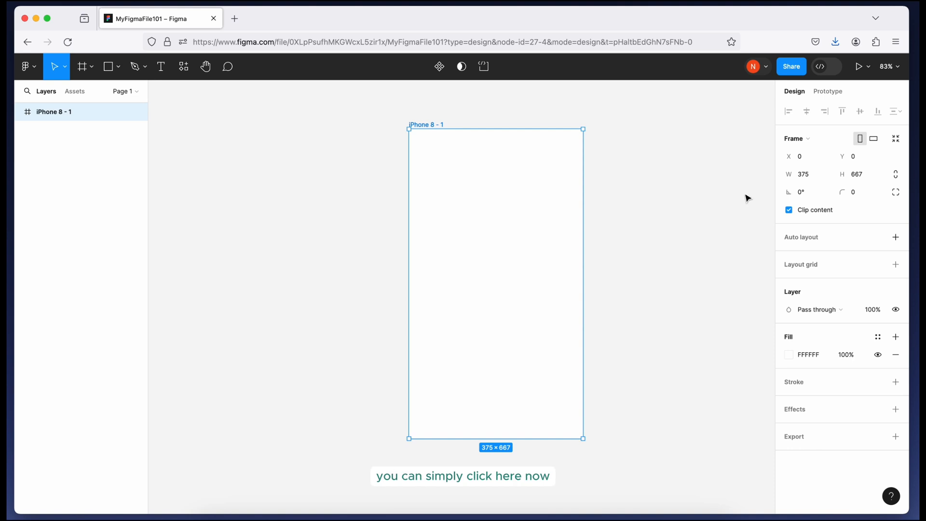
left_click(875, 138)
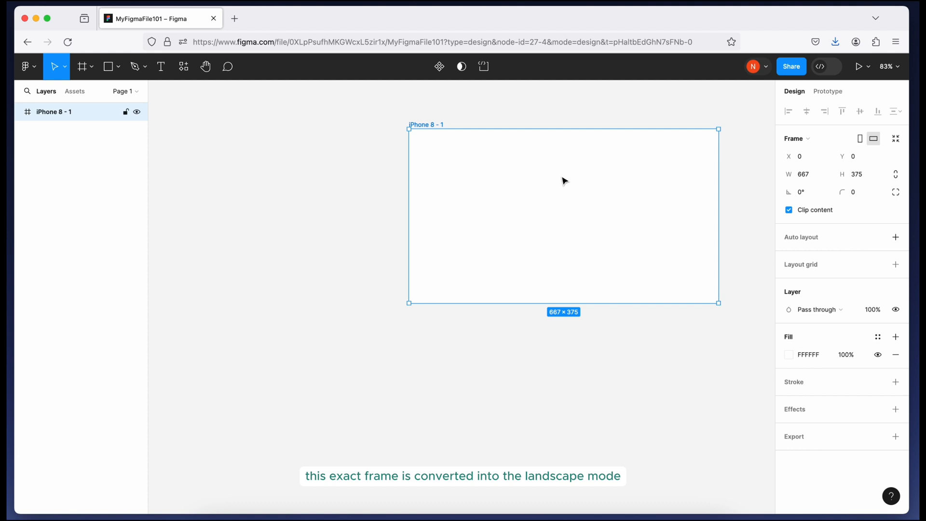
left_click(862, 140)
- Move the frame to about X 94, Y -14, and try widening it to about 457, undoing the resize
left_click_drag(440, 124, 486, 118)
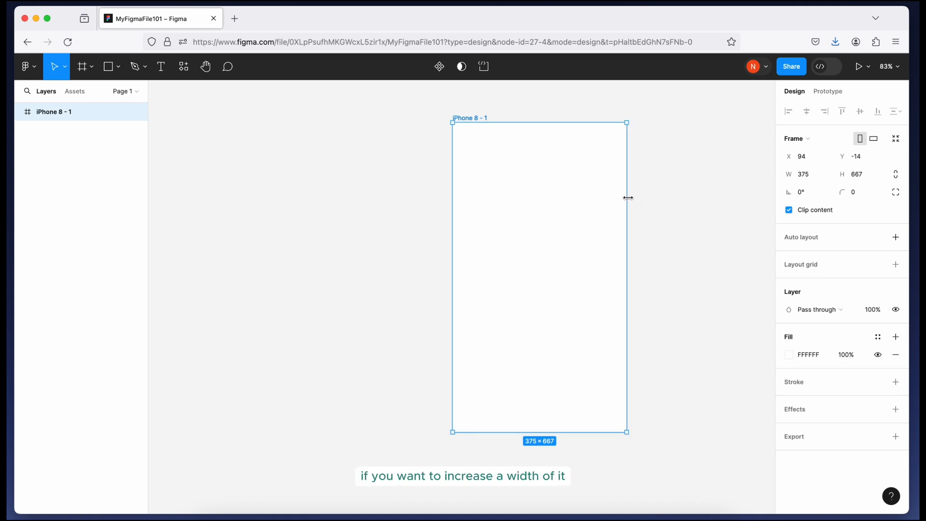
left_click_drag(628, 197, 665, 195)
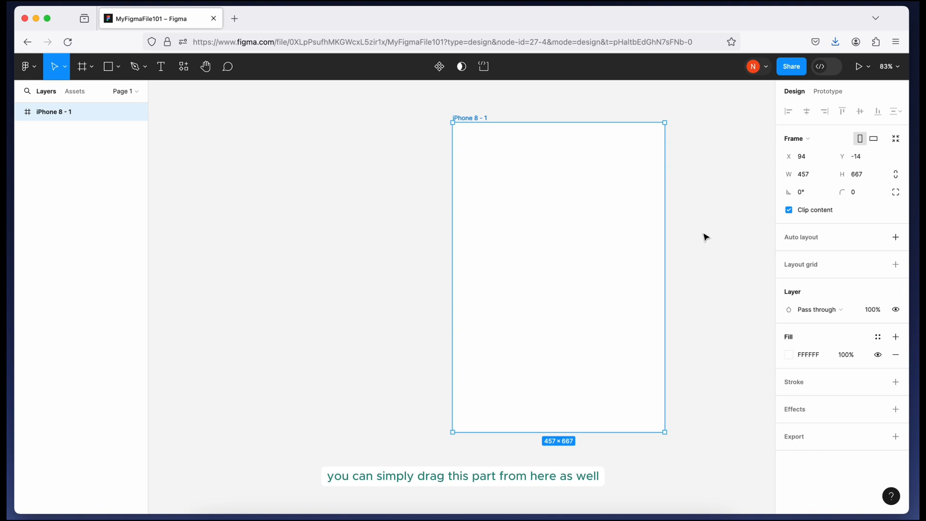
key("super+z")
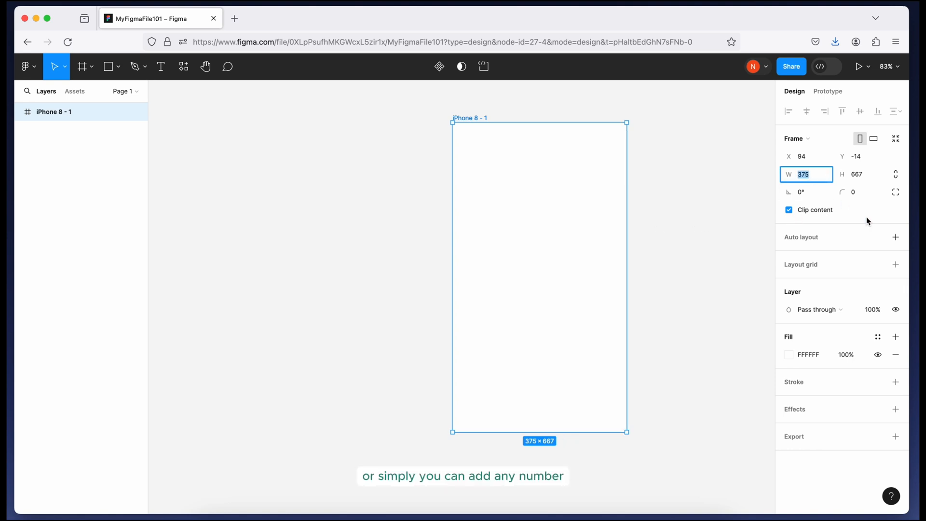
- Increase the frame's width by calculation as 375+100, and undo the change
key("Right")
type("+")
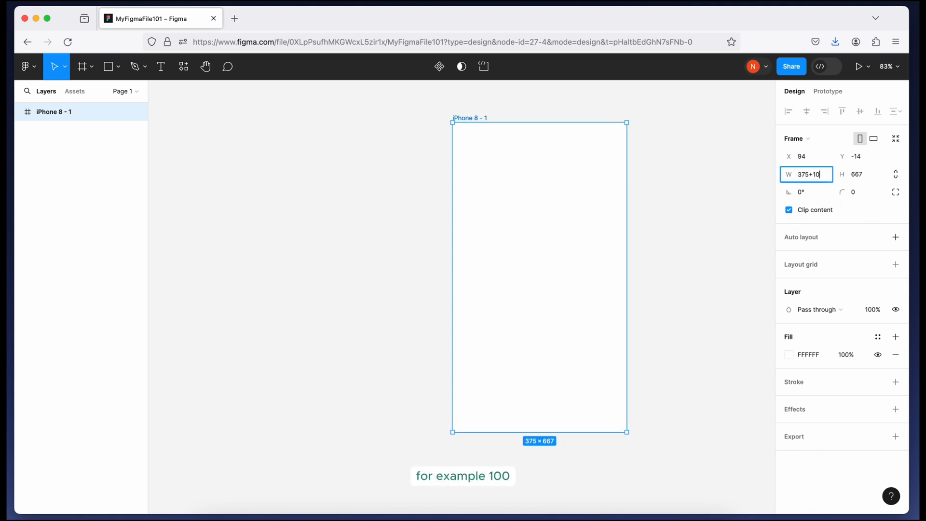
key("Return")
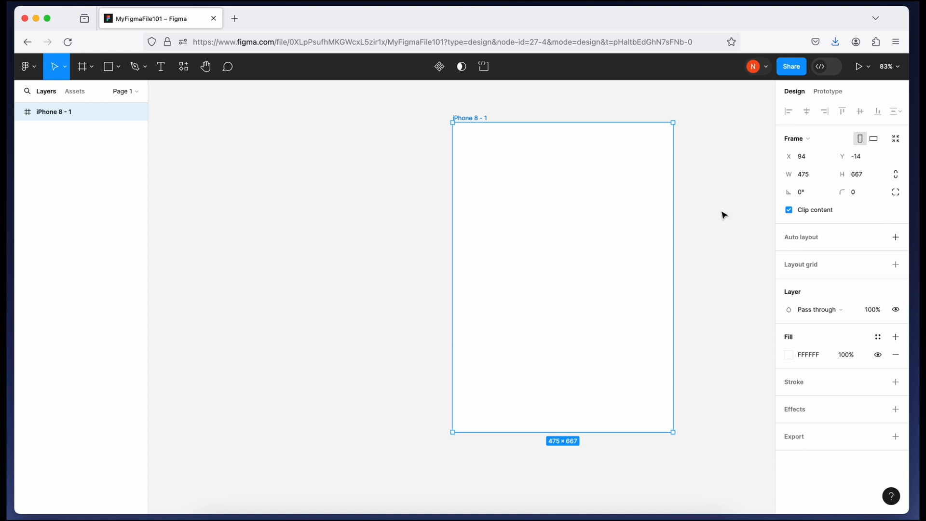
key("super+z")
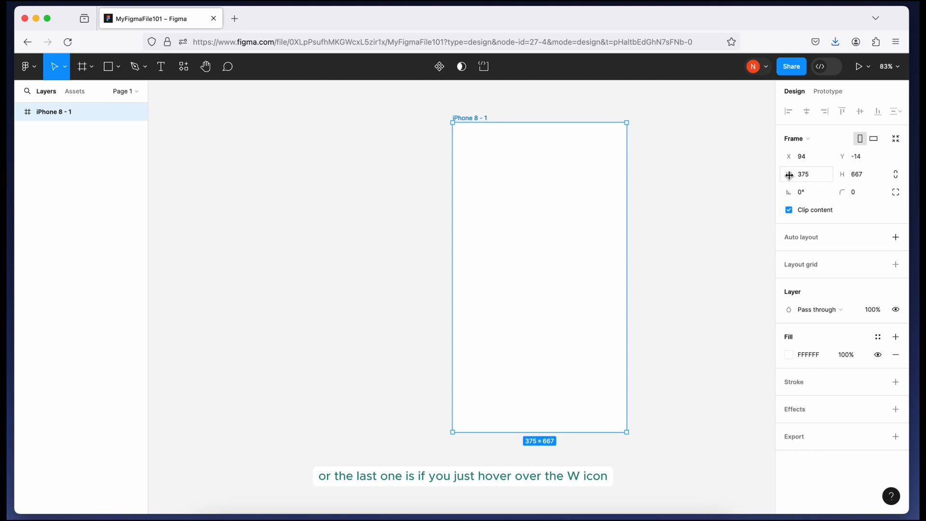
- Adjust the frame's width to about 392 and its height to about 619
left_click_drag(789, 175, 812, 185)
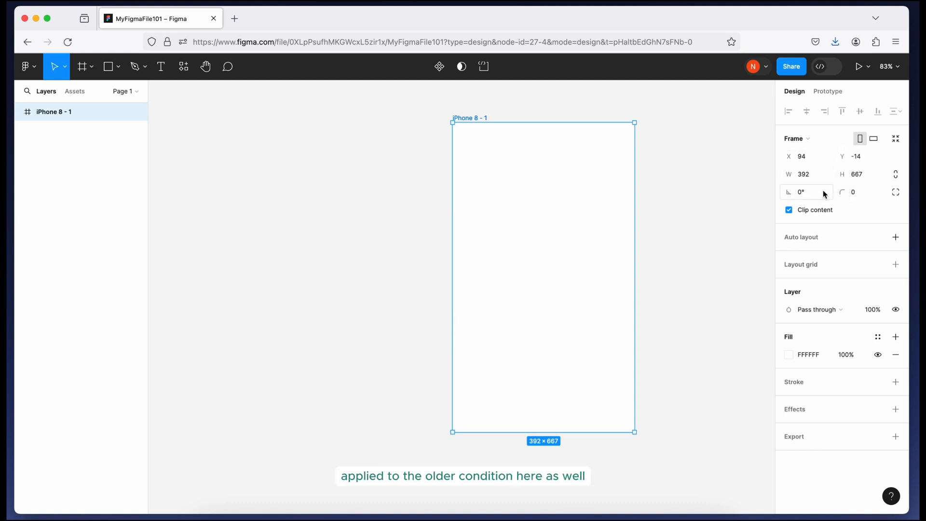
left_click_drag(844, 176, 762, 209)
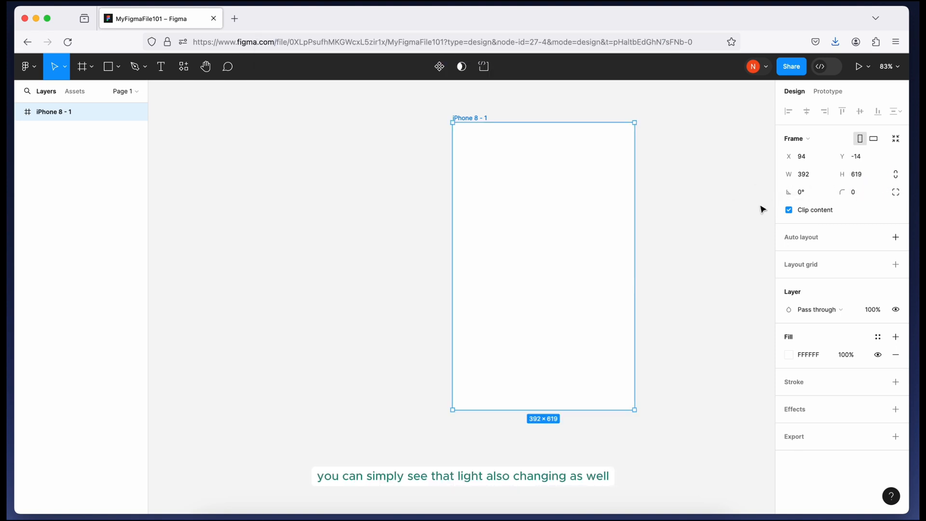
left_click(761, 210)
- Delete the resized frame and add a fresh iPhone 8 frame from the phone presets
left_click(479, 121)
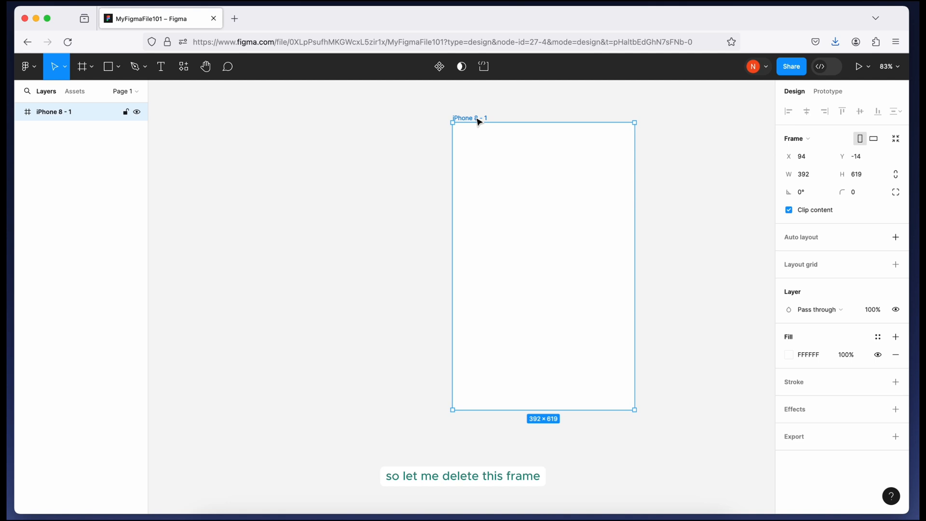
key("Delete")
key("f")
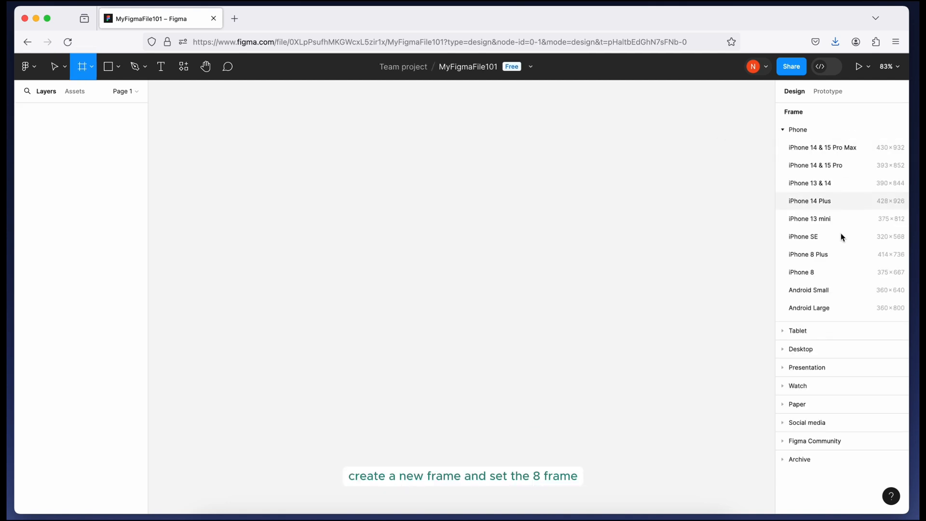
left_click(835, 272)
scroll(450, 233, "left", 3)
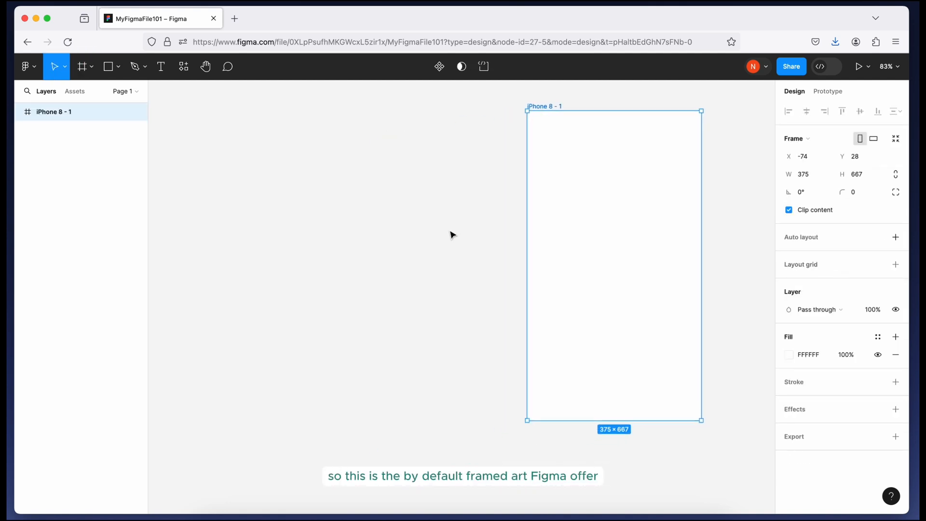
scroll(451, 232, "right", 2)
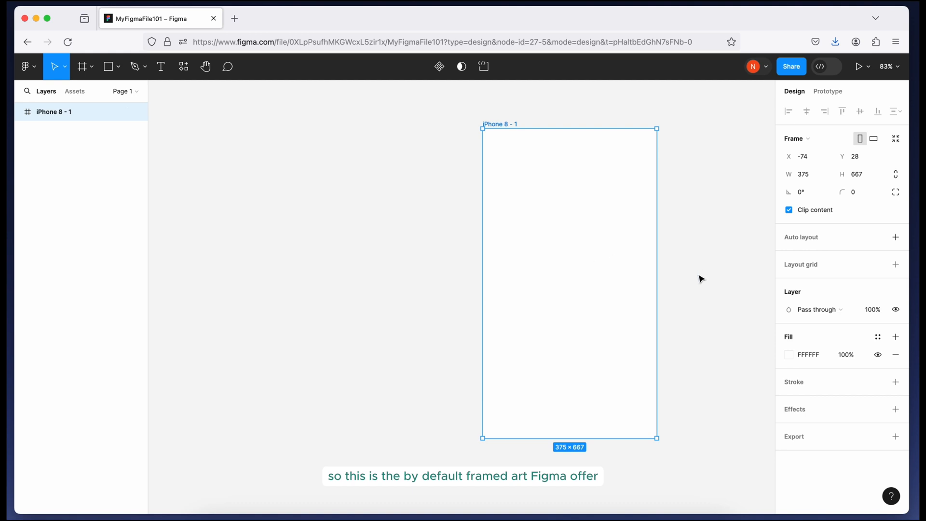
scroll(701, 279, "right", 2)
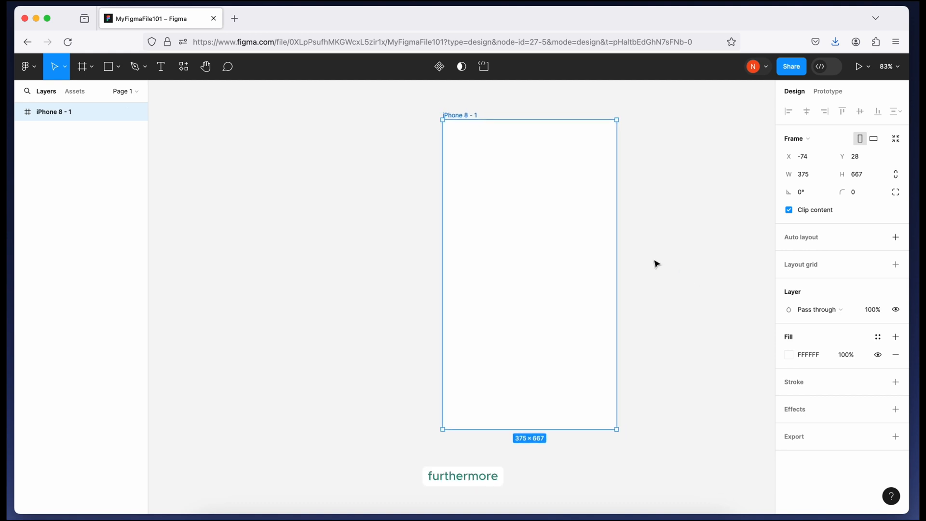
- Set the iPhone 8 frame's fill colour to FF9900
left_click(808, 354)
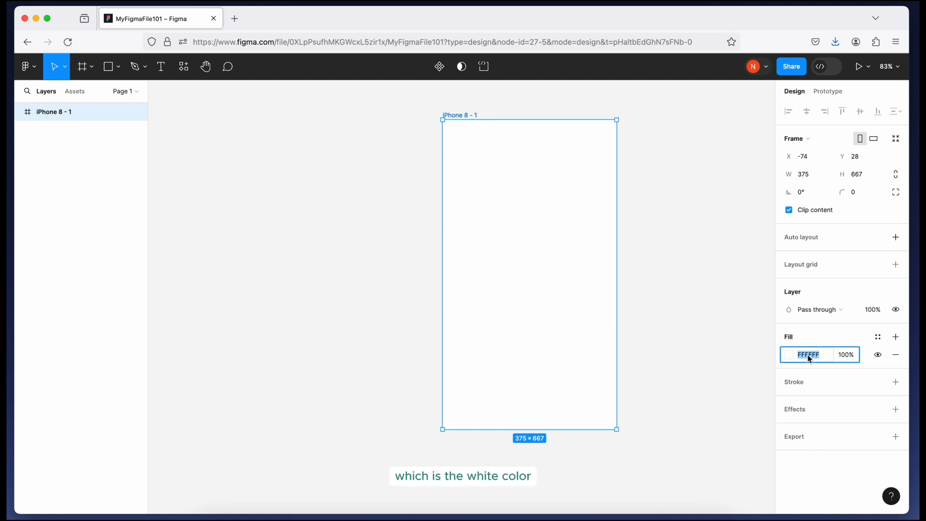
type("ff9900")
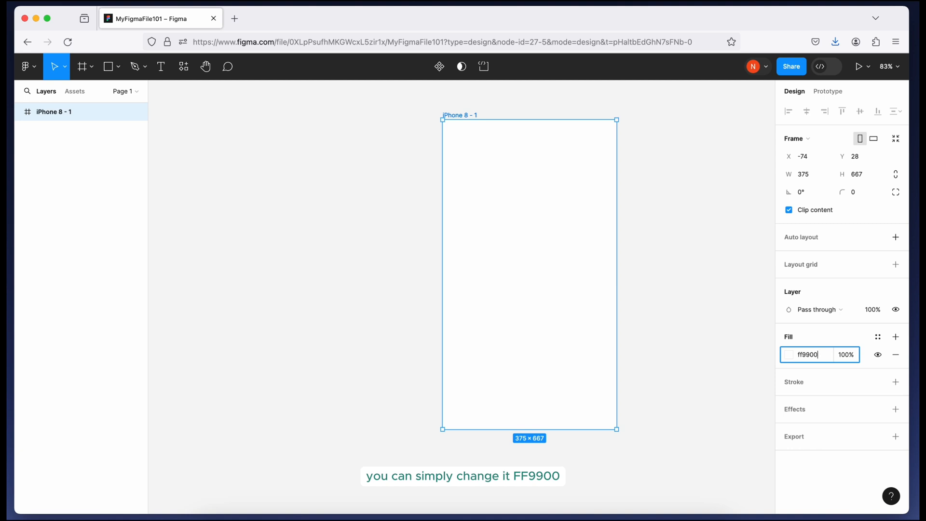
key("Return")
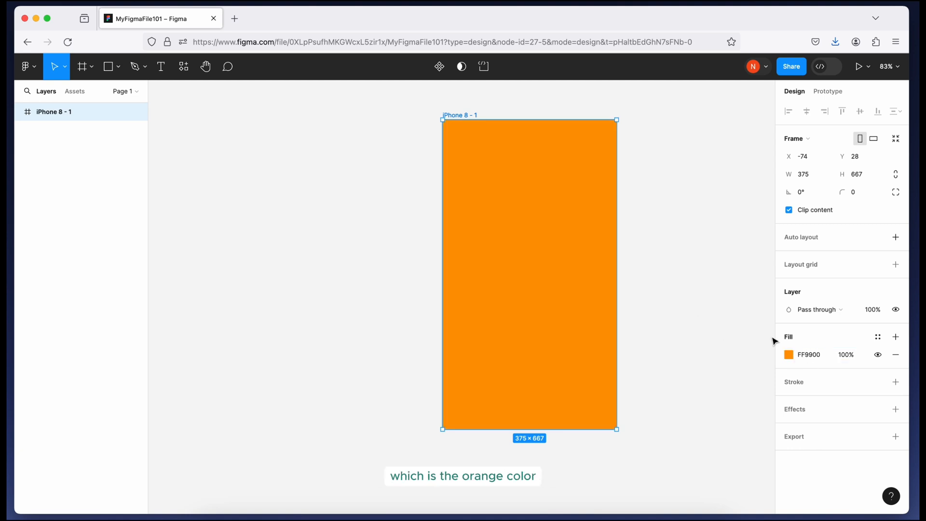
- Check the fill's colour formats, keep Hex, and change the frame's fill to white (FFFFFF) with the colour picker
left_click(810, 355)
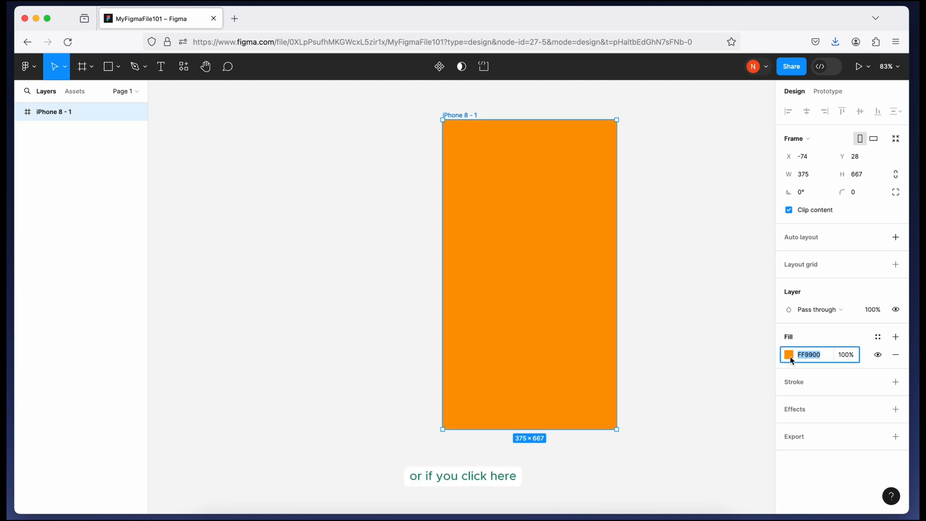
left_click(790, 356)
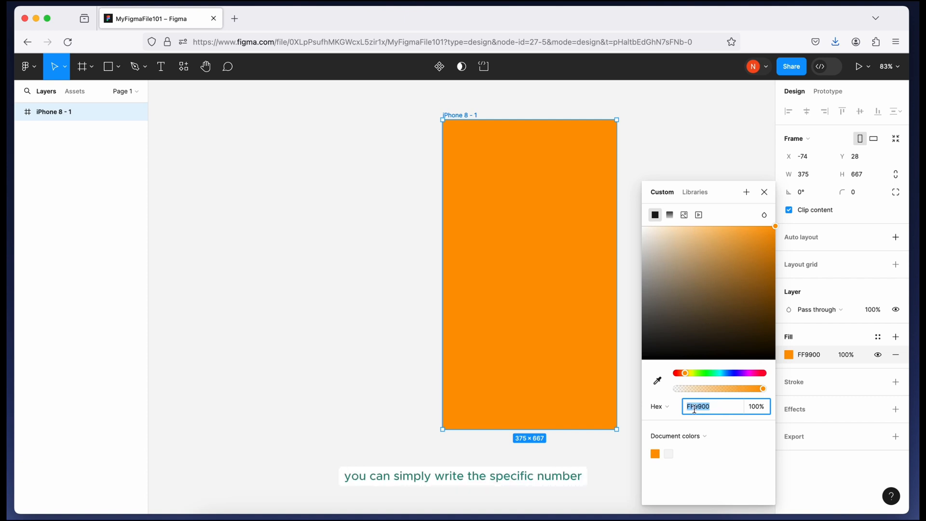
left_click(664, 408)
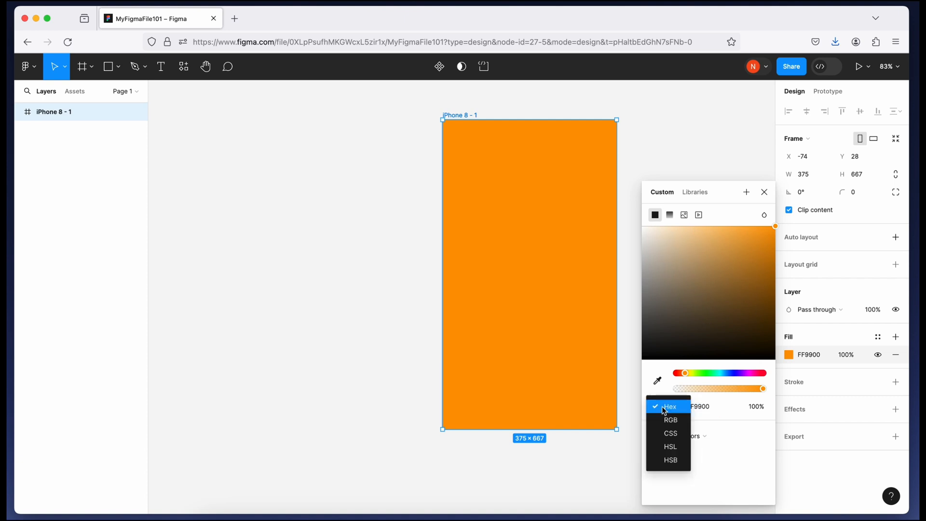
left_click(670, 407)
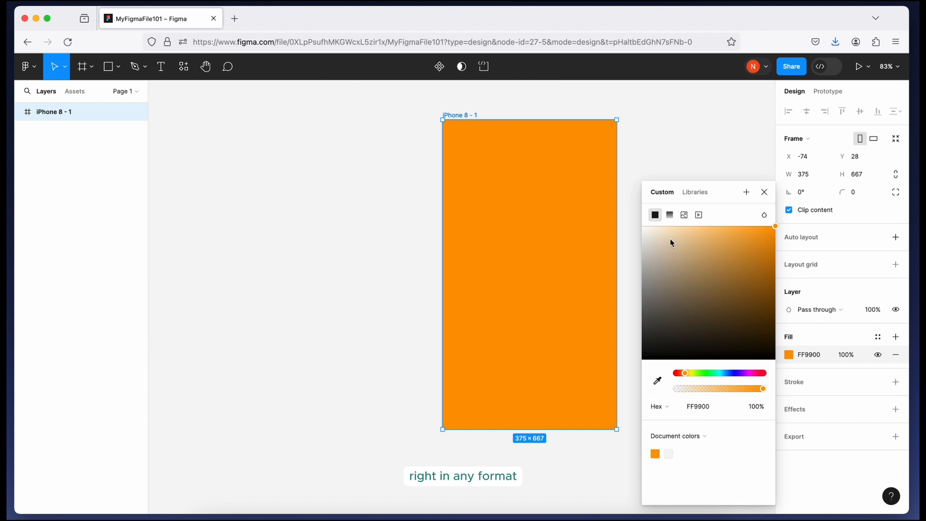
left_click_drag(668, 245, 637, 221)
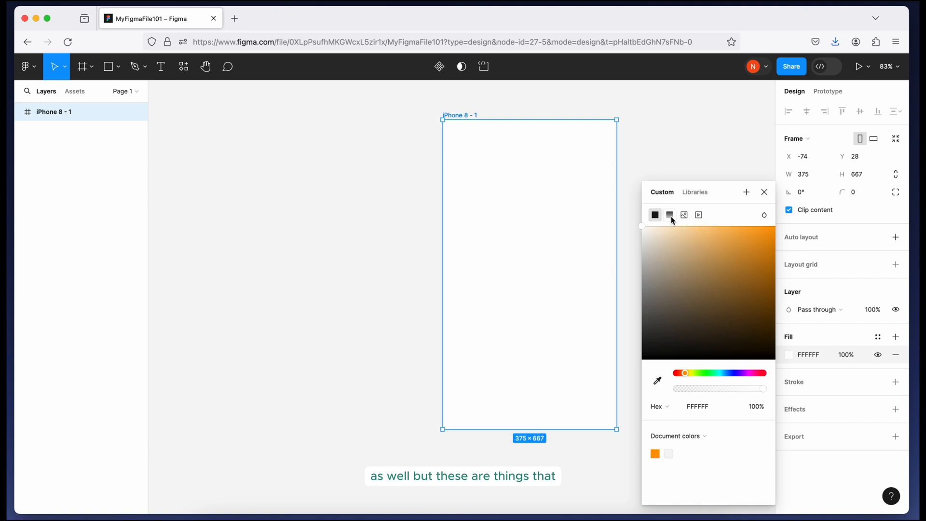
left_click(764, 193)
left_click(709, 196)
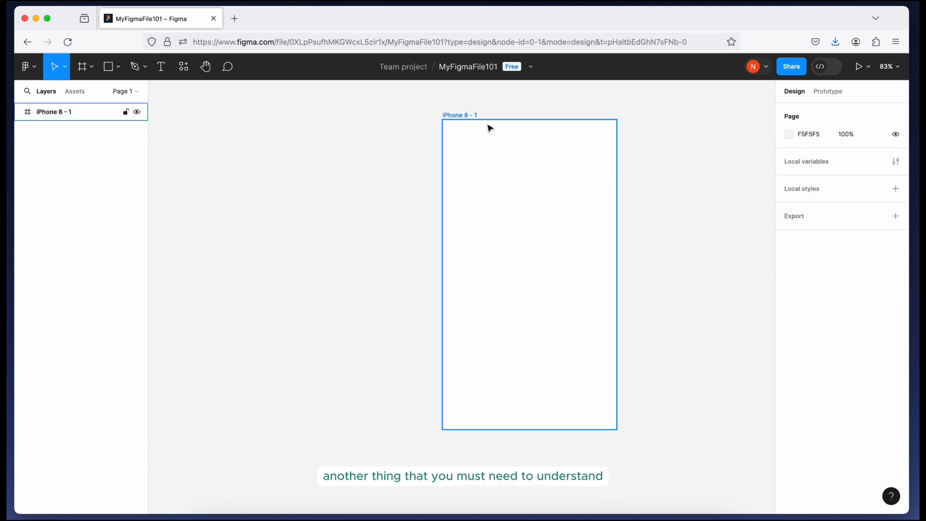
- Move the iPhone 8 frame to about X -615, Y 51
left_click(474, 116)
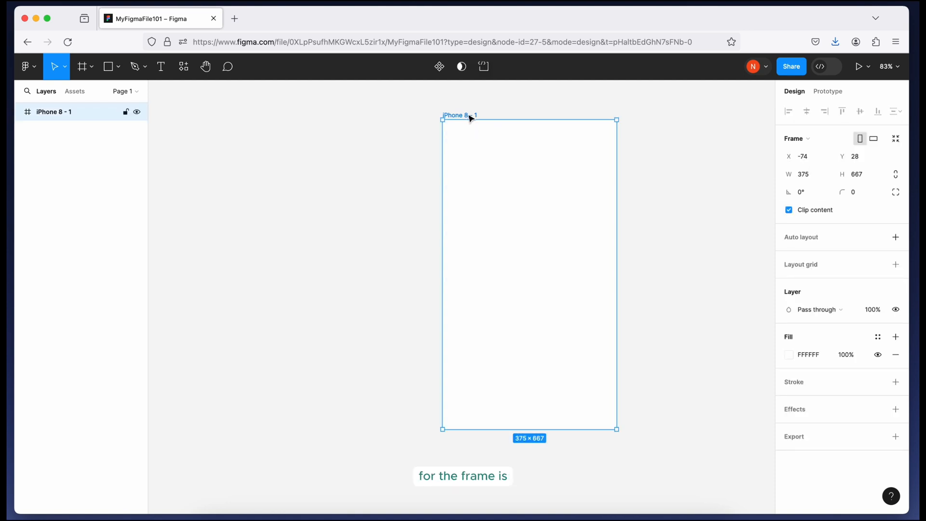
left_click_drag(471, 117, 241, 124)
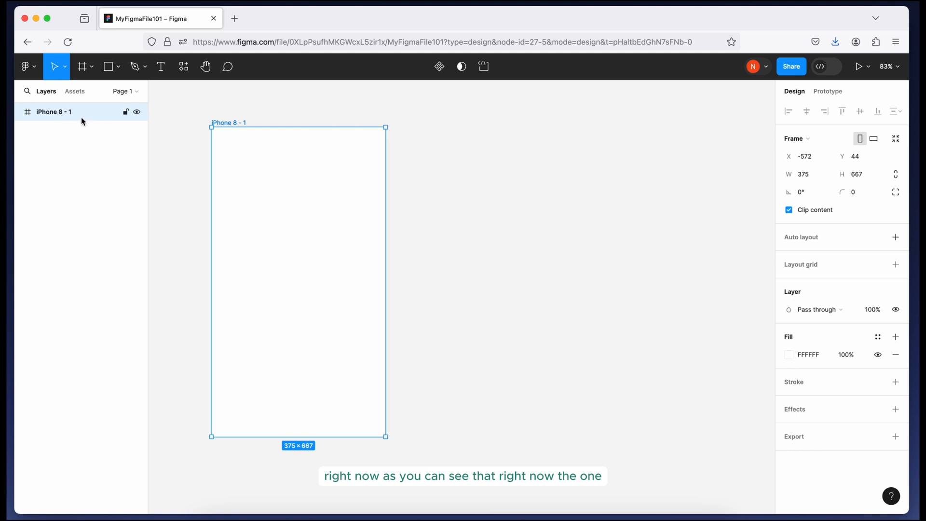
left_click_drag(234, 122, 210, 126)
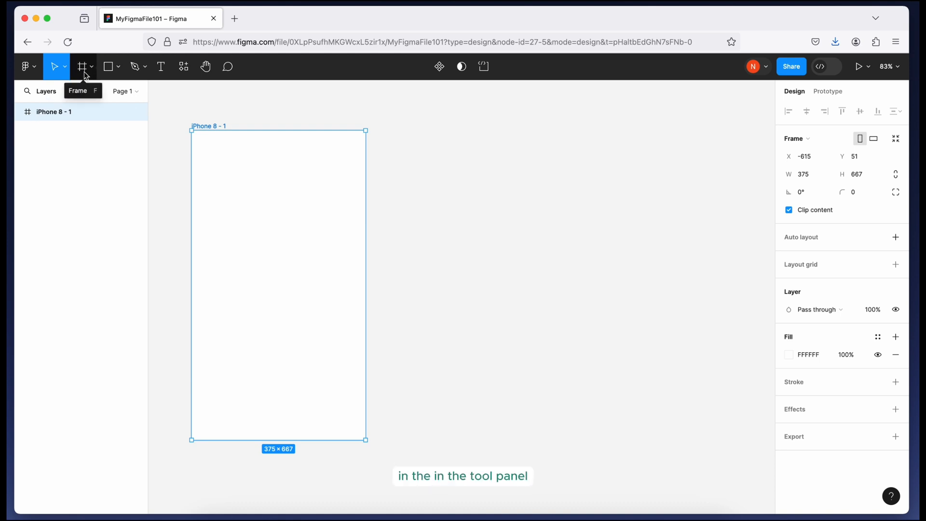
- Draw a rectangle of about 95 × 89 beside the frame and move it inside the frame to about X 218, Y 110
left_click(111, 68)
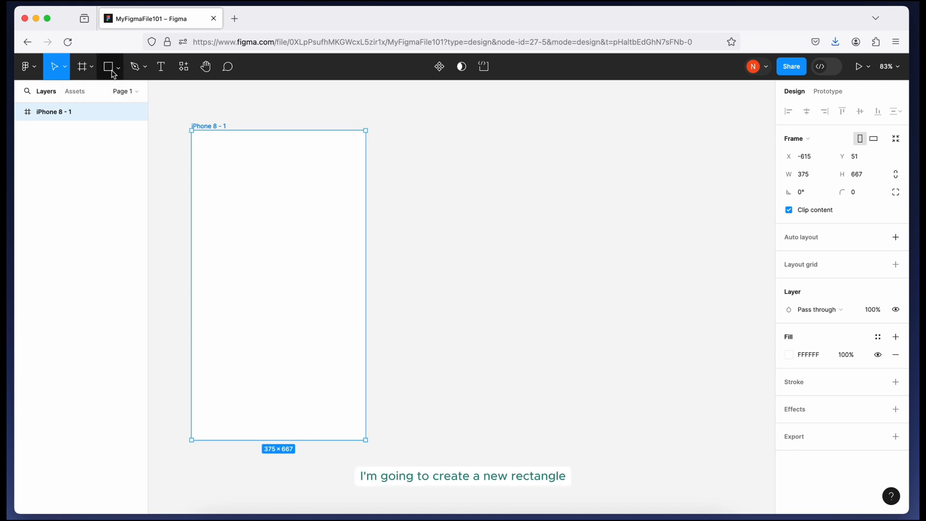
left_click_drag(405, 182, 449, 223)
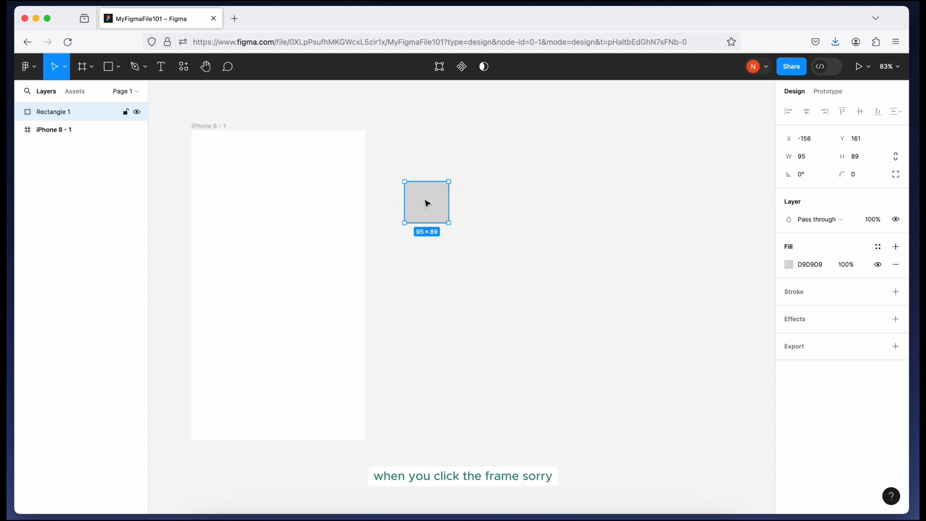
left_click_drag(425, 206, 315, 203)
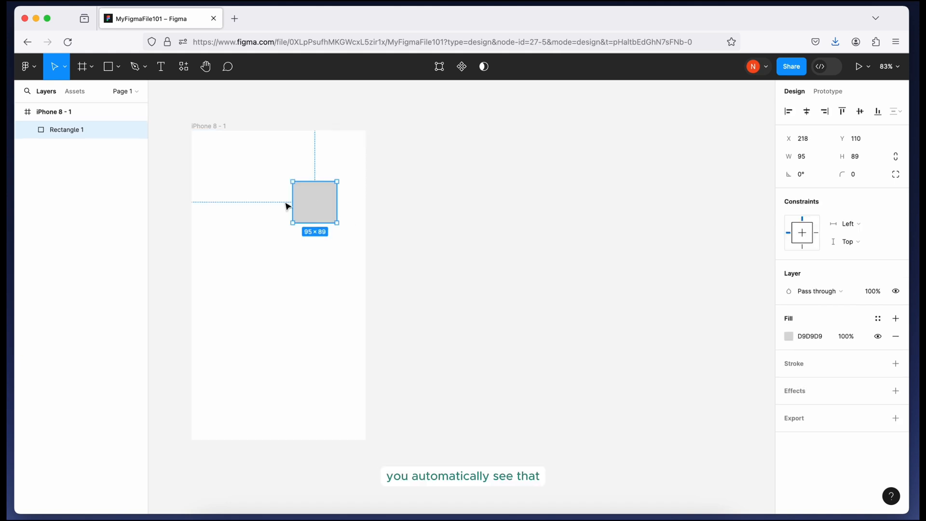
- Shift the frame slightly to the right, and move the rectangle within it to about X 50, Y 238
left_click(54, 113)
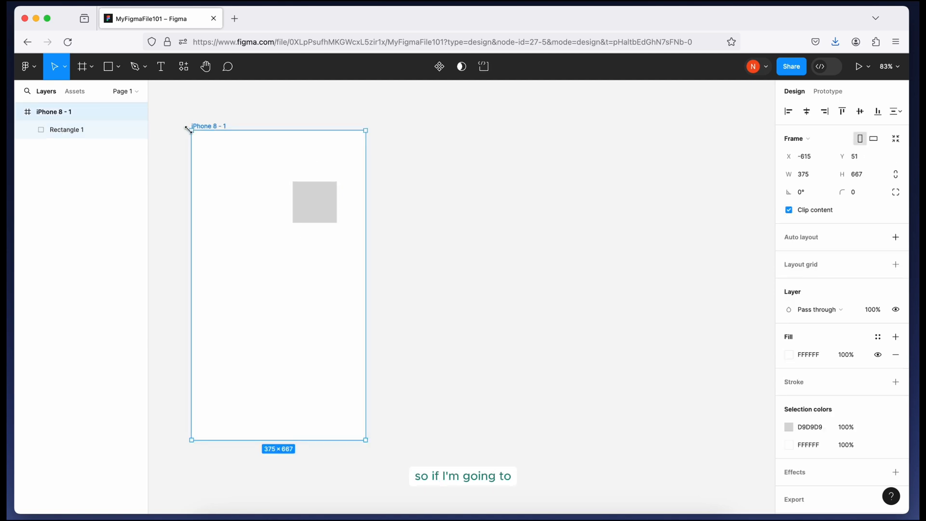
left_click_drag(206, 127, 238, 129)
left_click(347, 210)
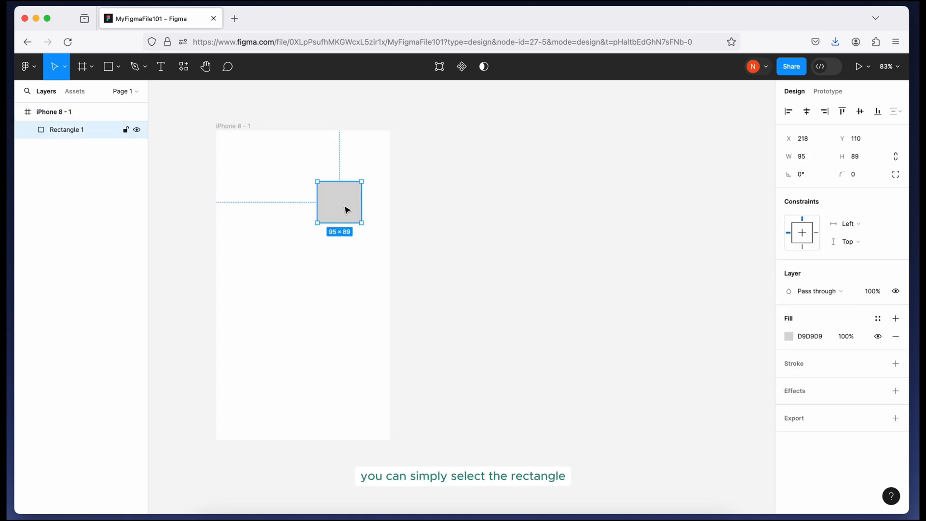
left_click_drag(333, 206, 256, 266)
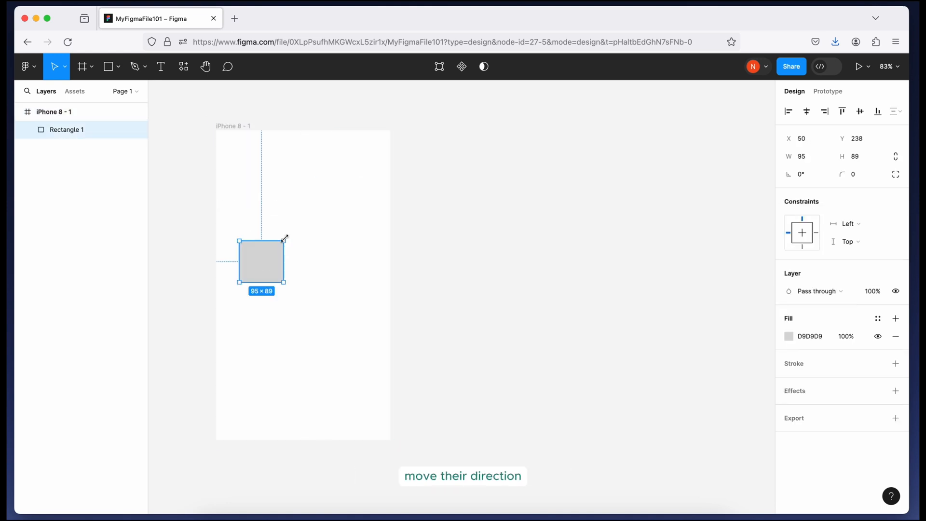
- Move the frame together with its rectangle to about X -597, Y 41, and clear the selection
left_click(247, 120)
left_click(240, 127)
mouse_move(232, 127)
left_mouse_down()
mouse_move(260, 117)
mouse_move(216, 123)
left_mouse_up()
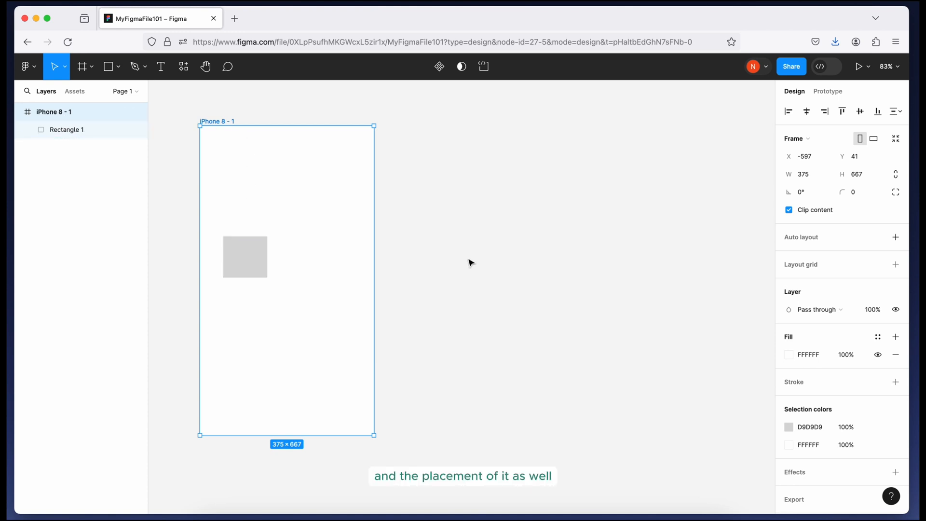
left_click(240, 111)
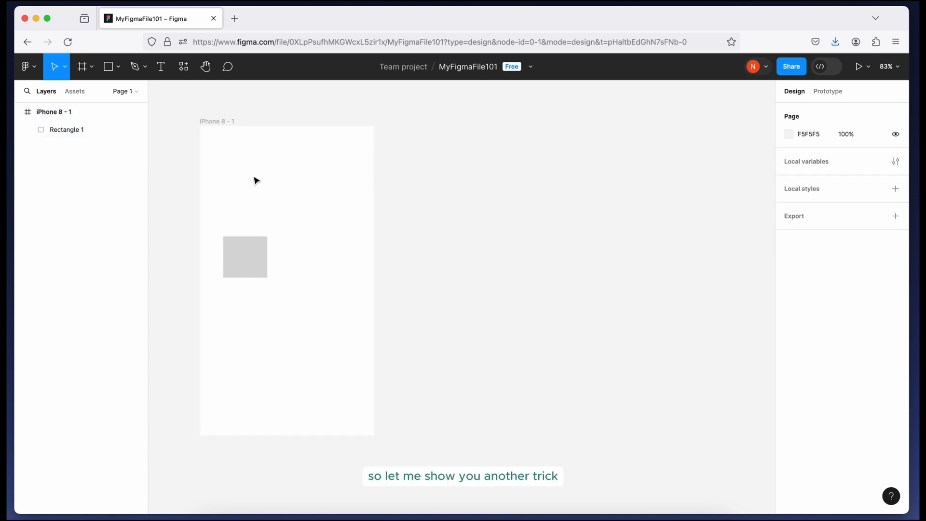
- Pull the rectangle out of the frame, and nudge it back over the frame in steps of 10 to X -360, Y 215
left_click_drag(253, 263, 406, 233)
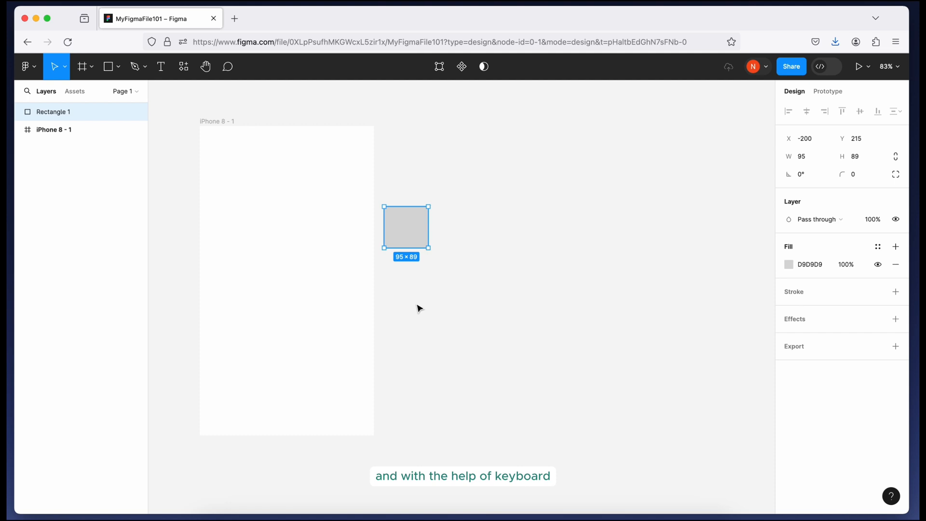
key("shift+Left")
key("shift+Left")
key("shift+Left")
key("shift+Left")
key("shift+Left")
key("shift+Left")
key("shift+Left")
key("shift+Left")
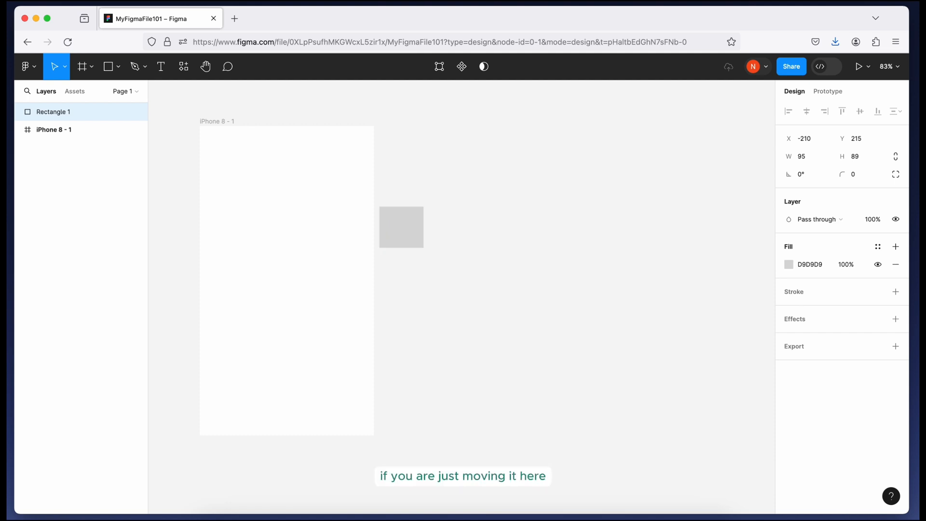
key("shift+Left")
key("shift+Left")
key("shift+Left")
key("shift+Left")
key("shift+Left")
key("shift+Left")
key("shift+Left")
key("shift+Left")
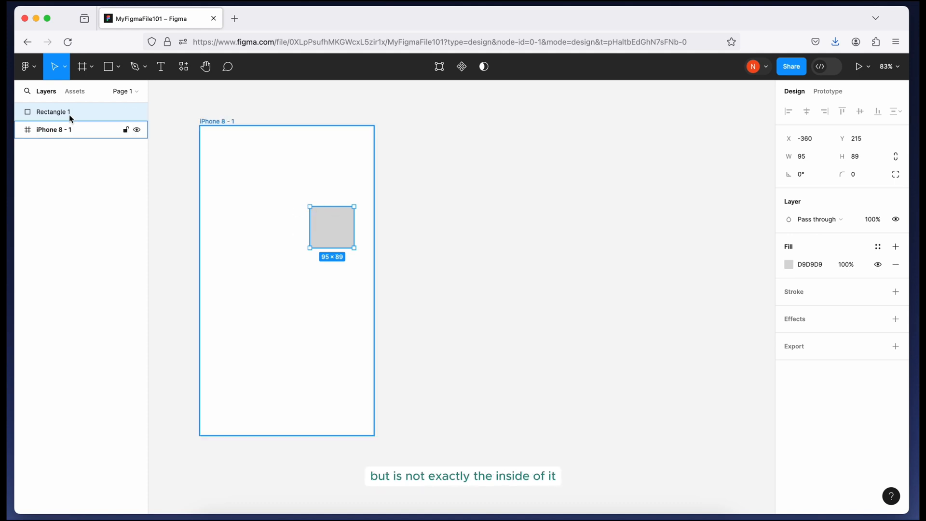
- Move the frame away from the rectangle to about X -213, Y 53, and nest Rectangle 1 under the frame in the layer hierarchy
left_click(206, 121)
left_click_drag(221, 119, 400, 131)
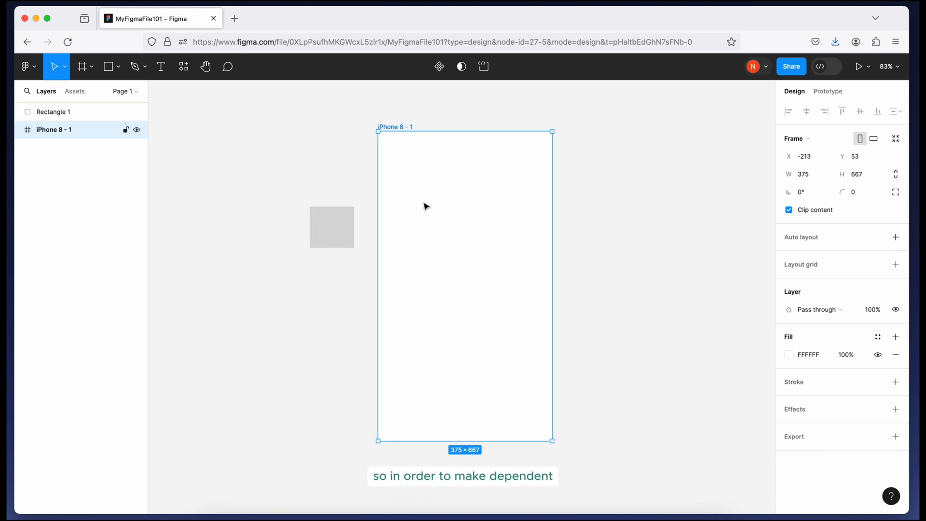
left_click(57, 112)
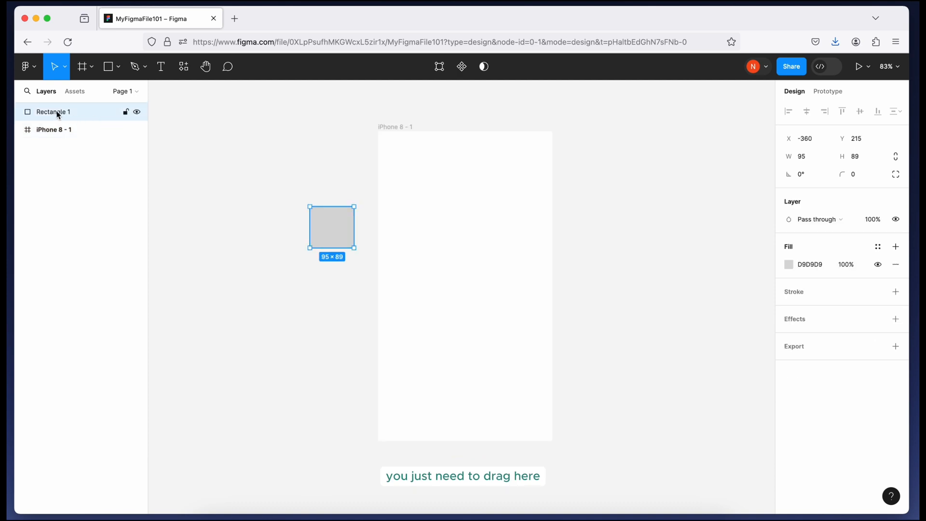
left_click_drag(57, 114, 75, 138)
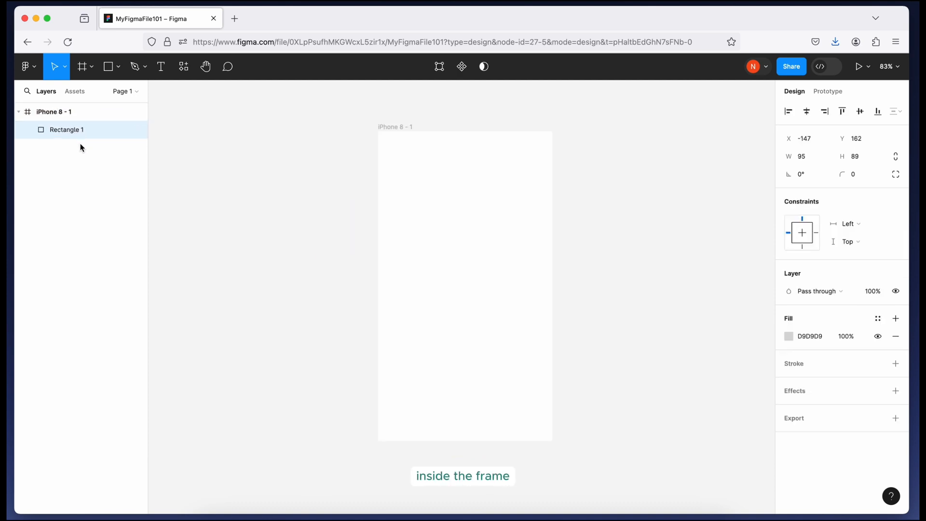
key("Escape")
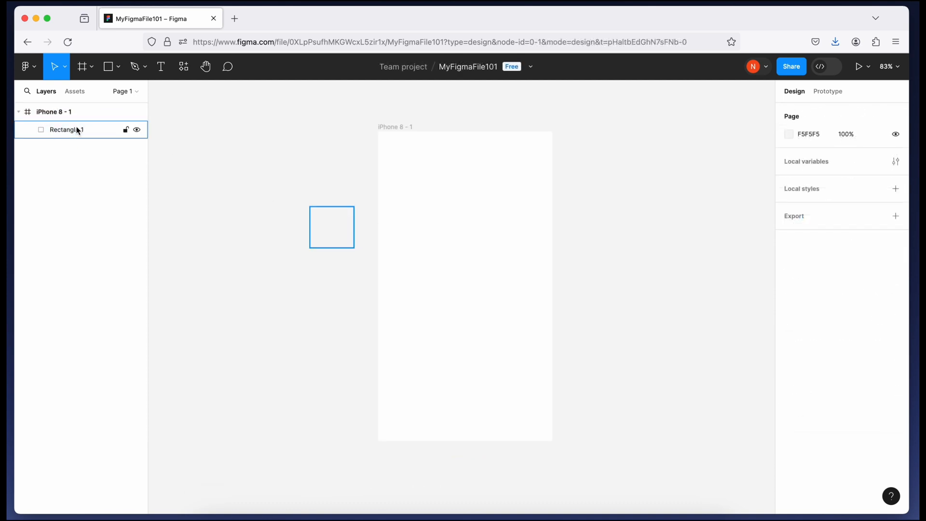
- Move the nested rectangle within the frame's bounds to about X 58, Y 160
left_click(77, 131)
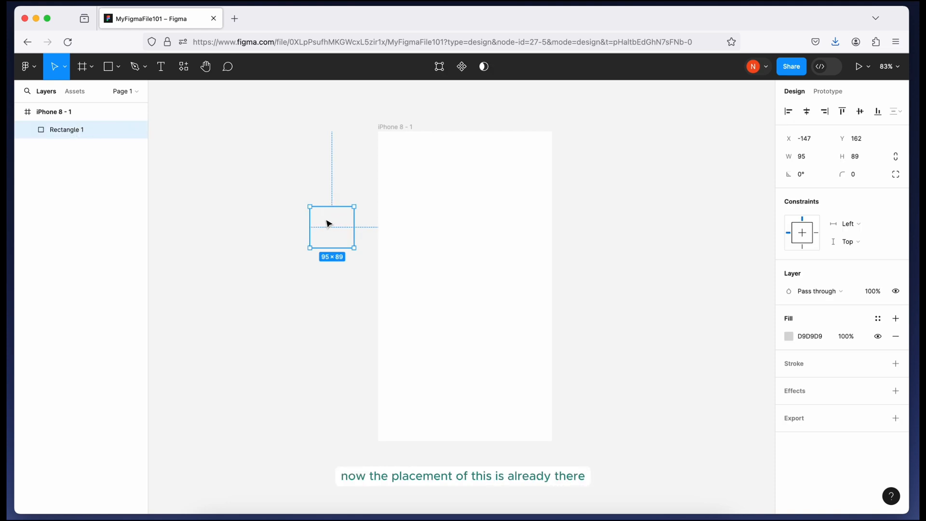
left_click_drag(327, 222, 423, 222)
left_click(414, 136)
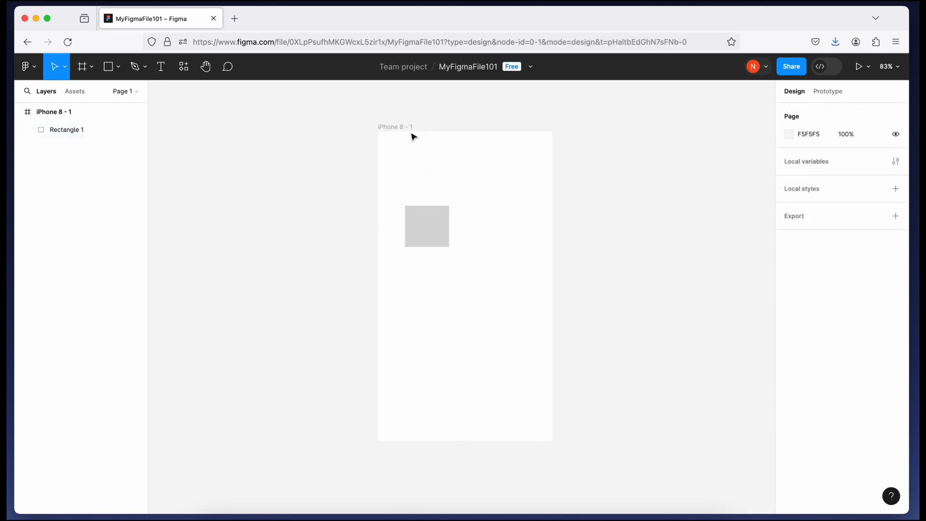
left_click(404, 128)
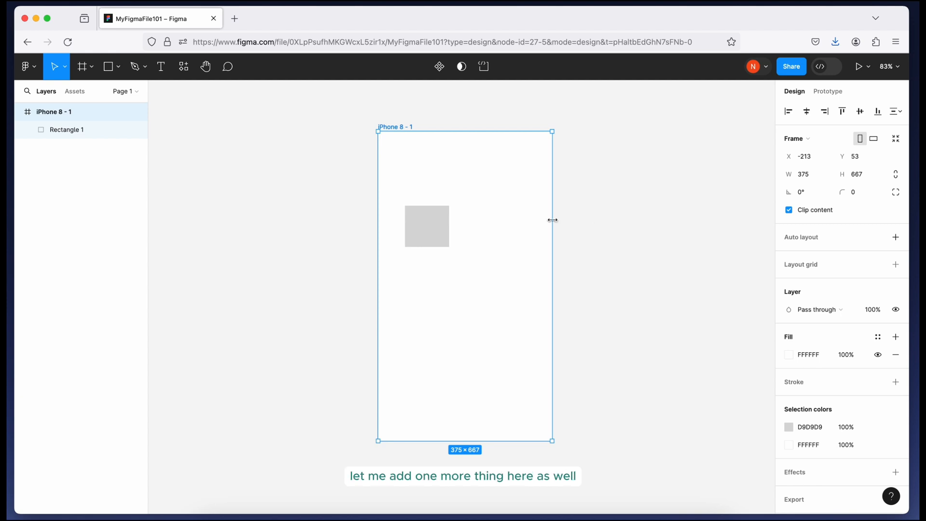
- Widen the rectangle to about 463 so that it extends past the frame's right edge
left_click(444, 229)
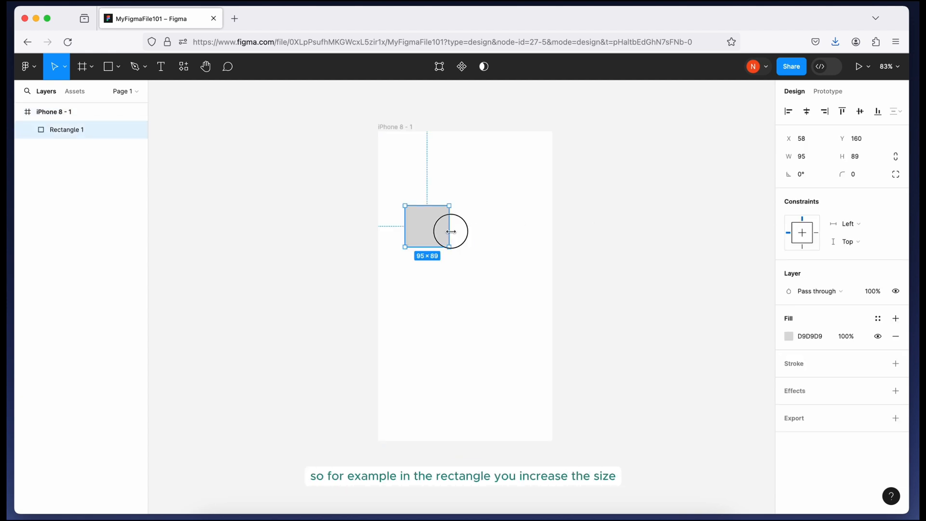
left_click_drag(451, 232, 620, 231)
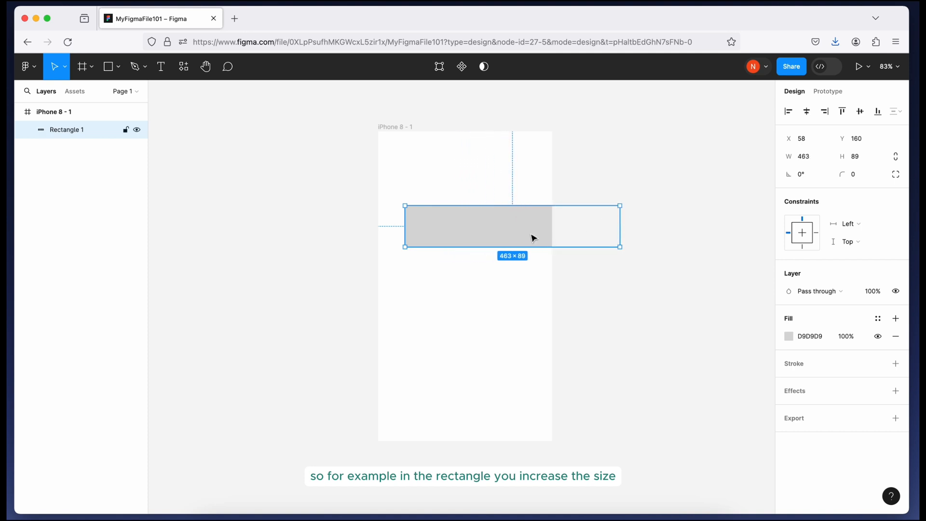
left_click(536, 287)
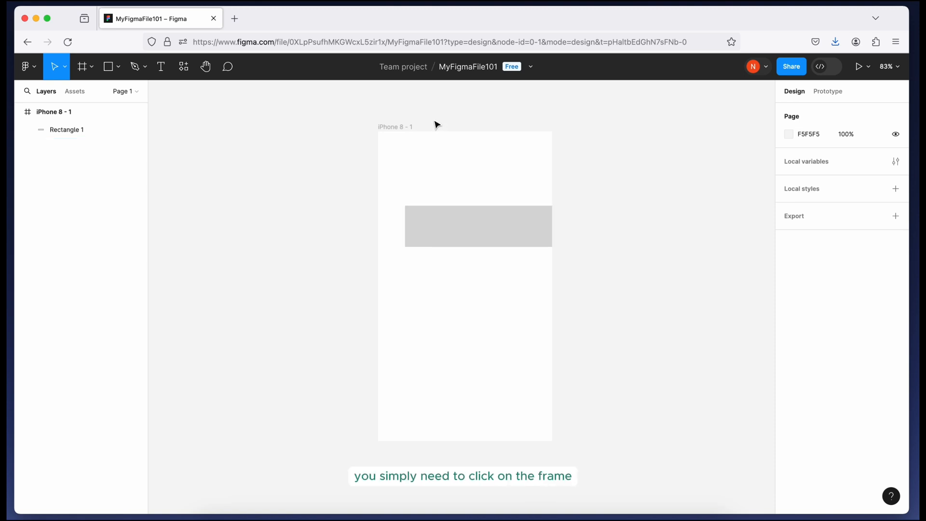
- Turn off Clip content for the iPhone 8 frame
left_click(405, 130)
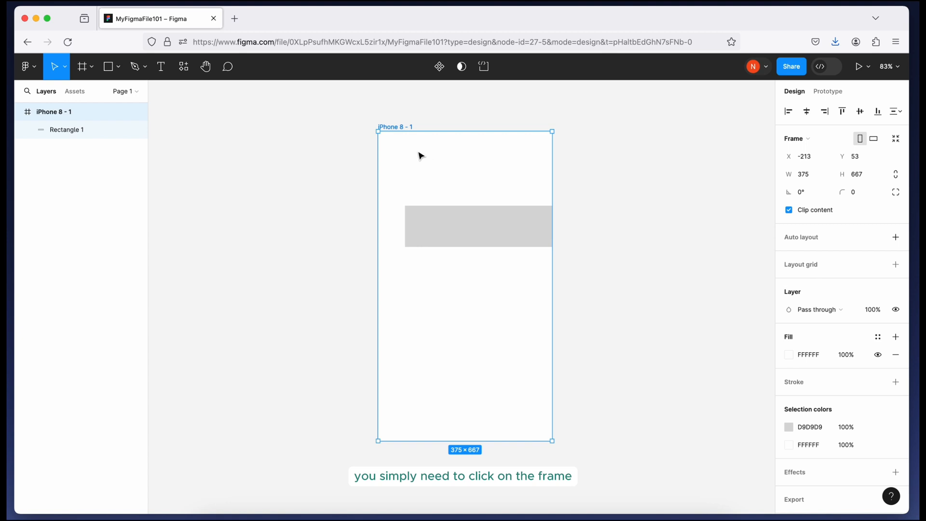
left_click(789, 211)
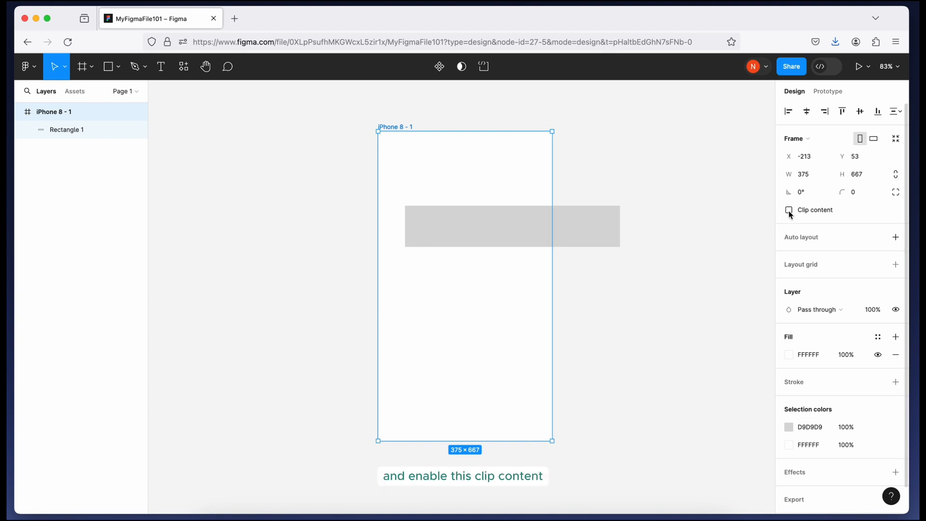
left_click(552, 219)
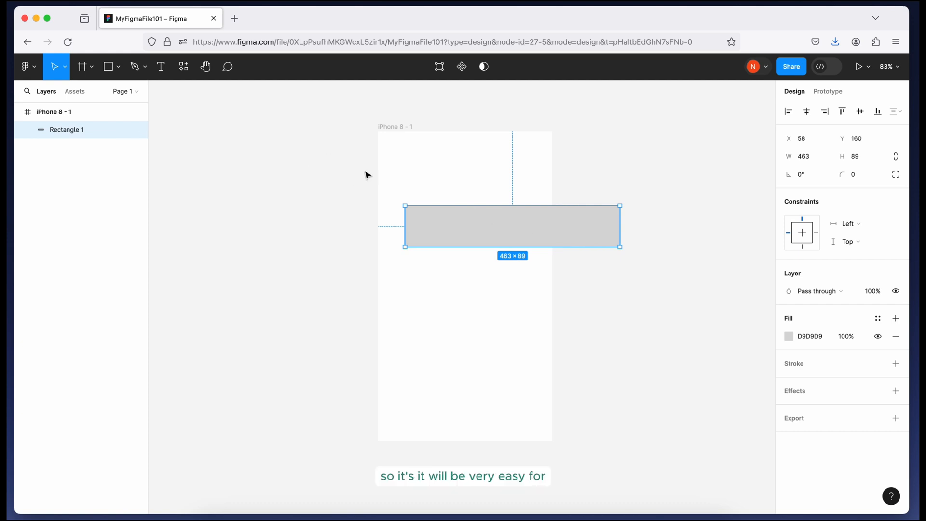
left_click(347, 188)
left_click(481, 227)
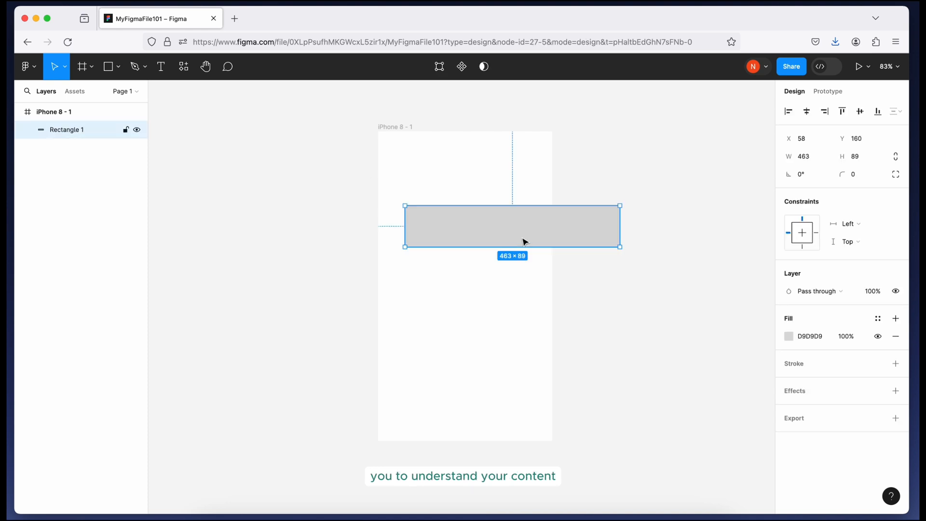
left_click(598, 302)
left_click(398, 127)
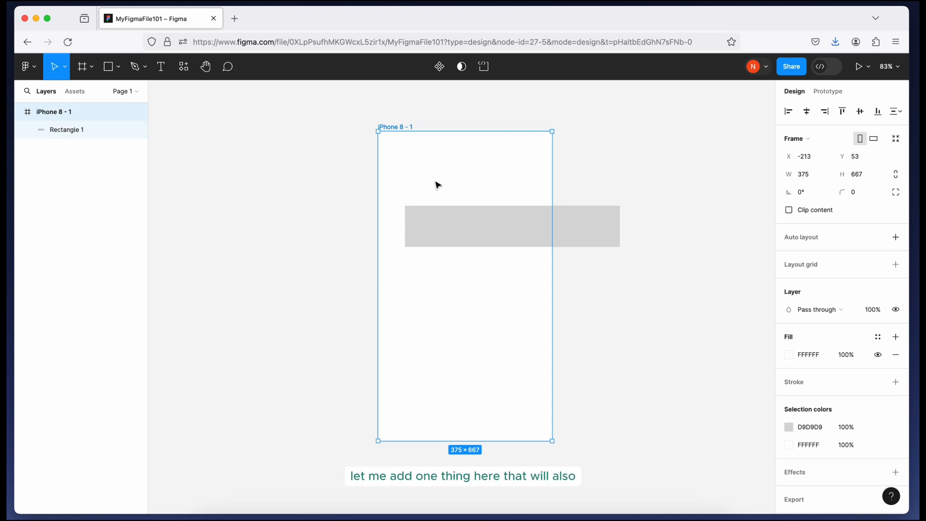
- Narrow the nested rectangle to about 217 and move it fully inside the frame to about X 72, Y 102
left_click(478, 230)
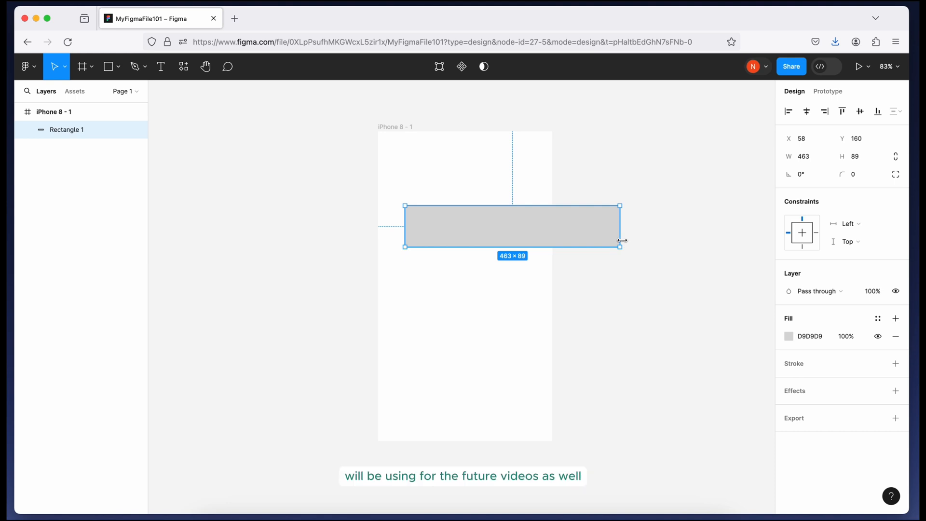
left_click_drag(622, 240, 464, 214)
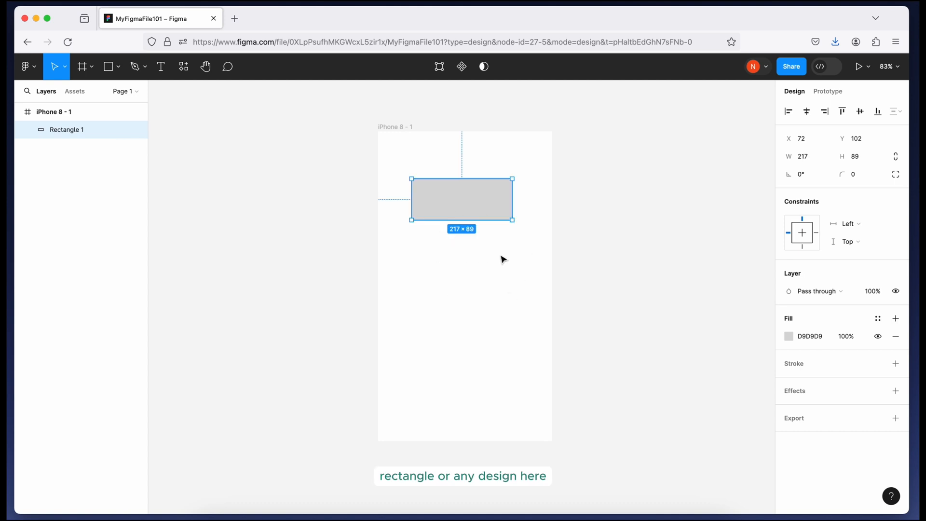
- Nudge the iPhone 8 frame to about X -214, Y 46, and resize it to fit the nested rectangle
left_click(407, 127)
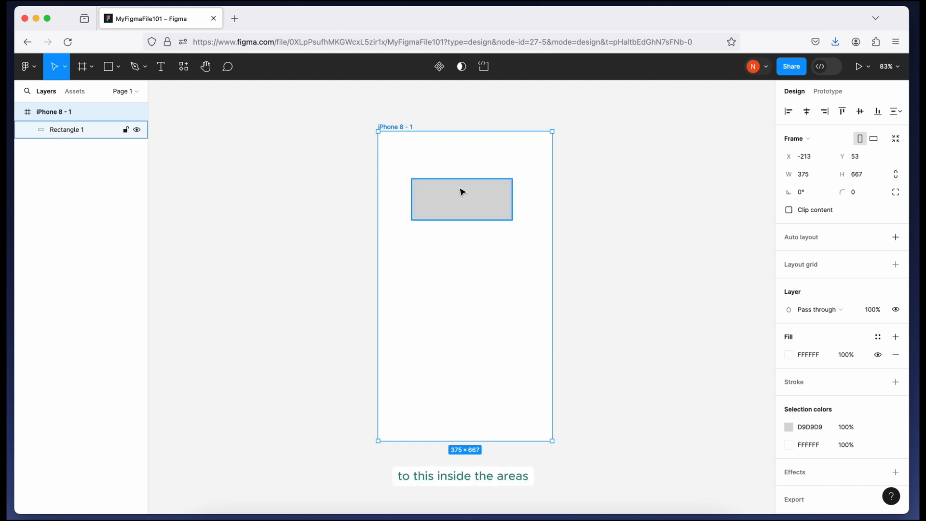
left_click(409, 127)
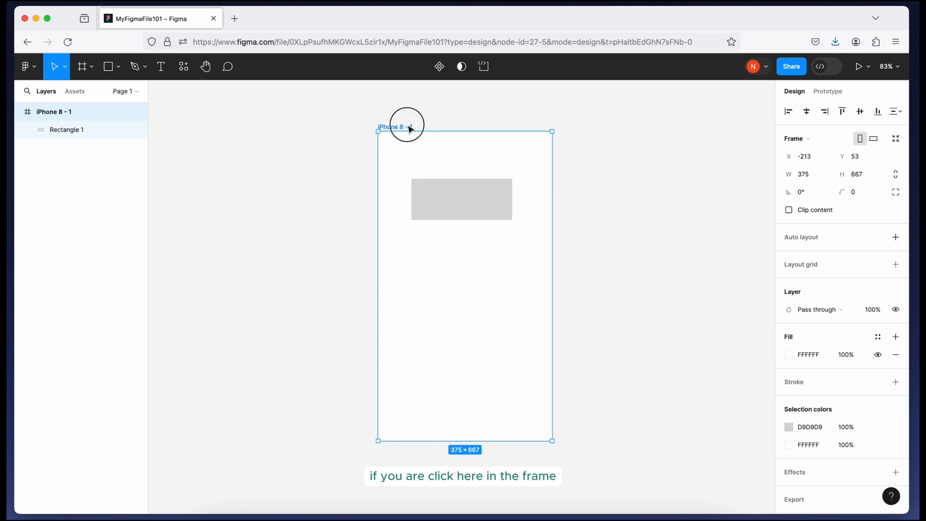
left_click_drag(411, 129, 404, 126)
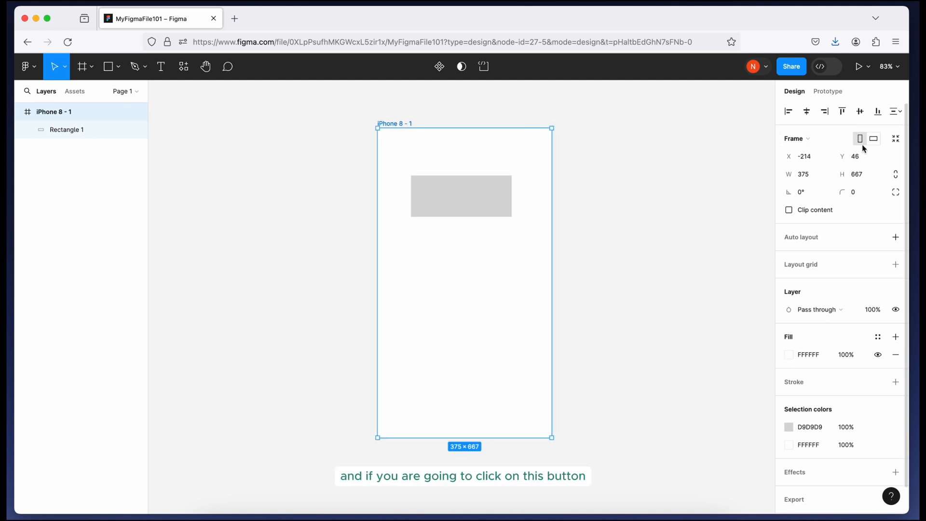
left_click(896, 140)
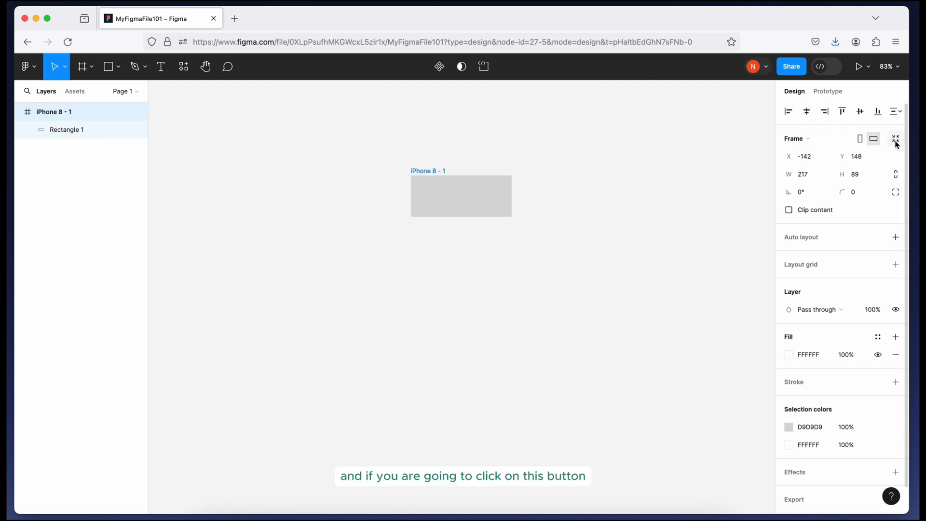